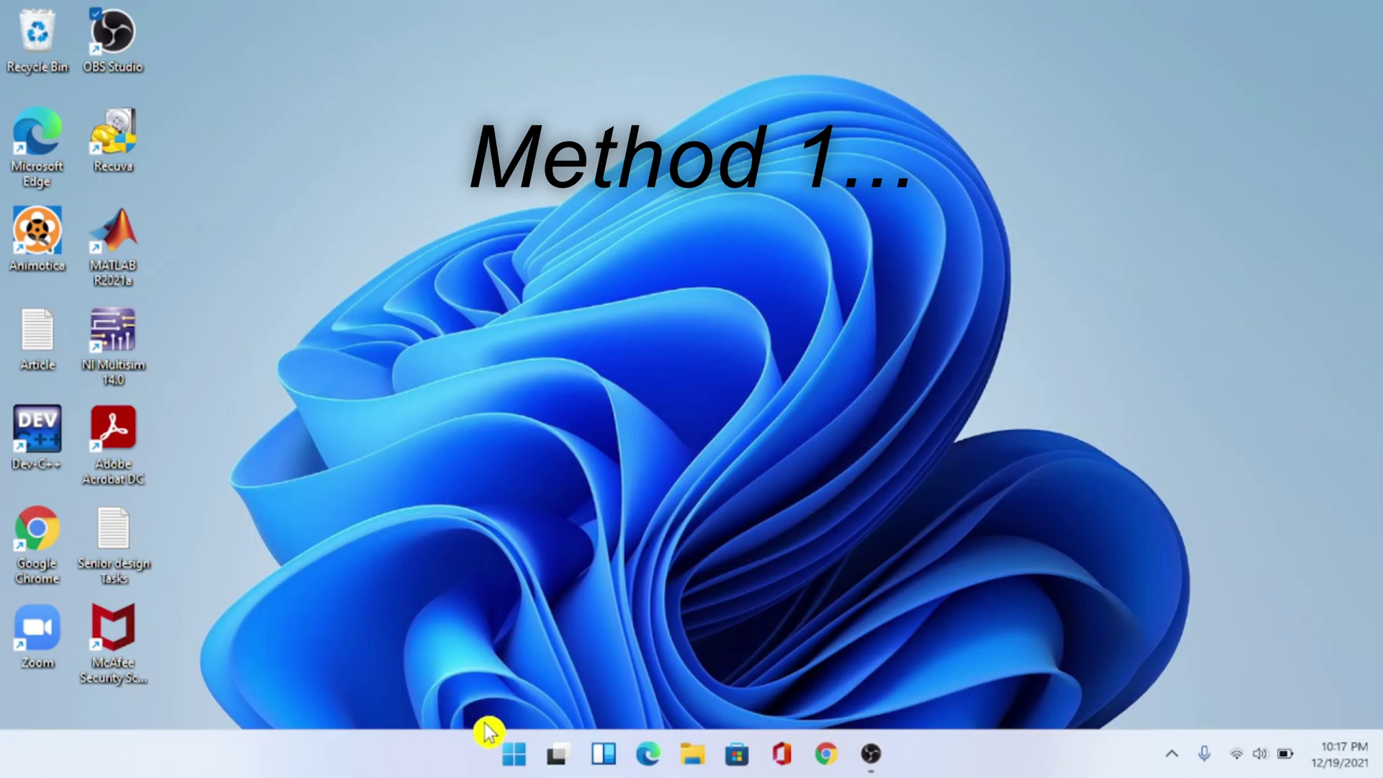
# Step: Open the Start menu from the taskbar
pyautogui.click(513, 756)
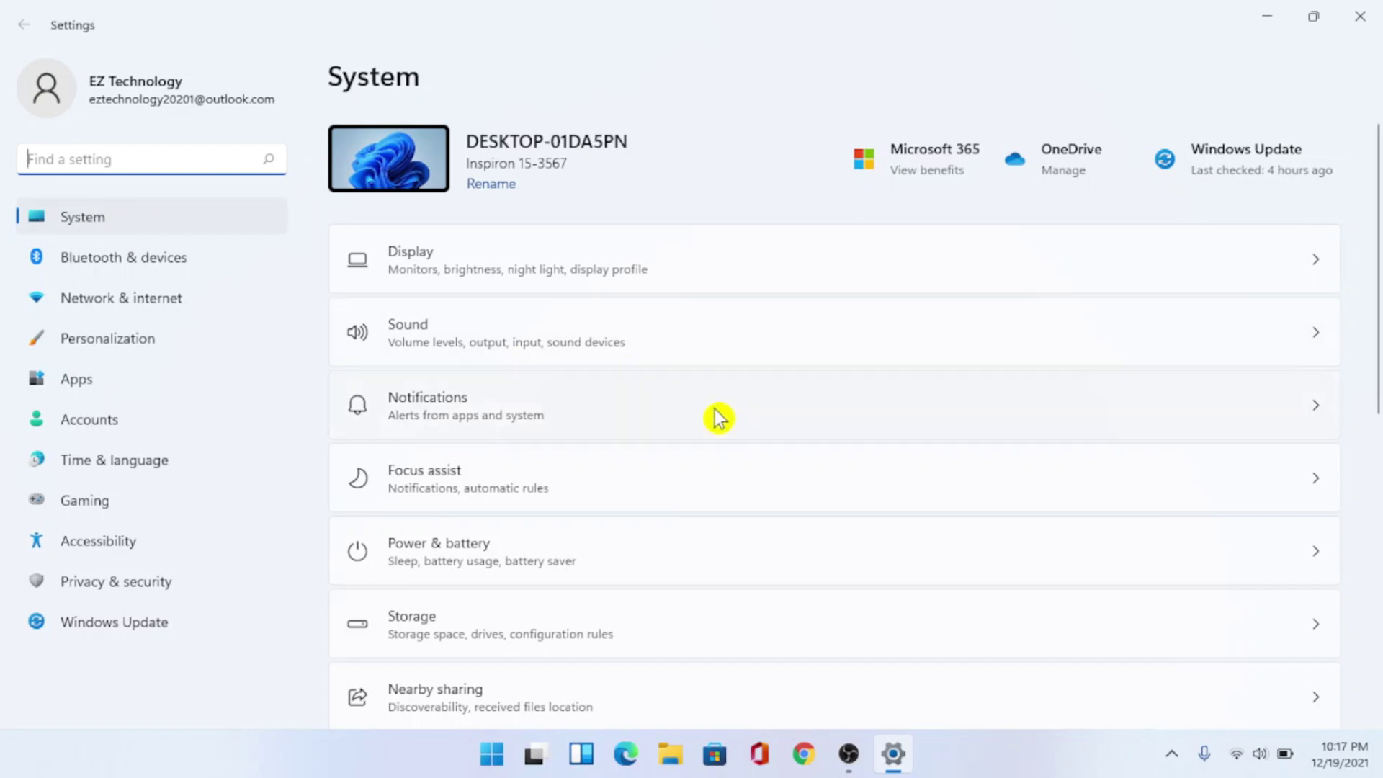
# Step: Check the System > Recovery page, where Go back is unavailable, then close Settings
pyautogui.scroll(-7, 717, 412)
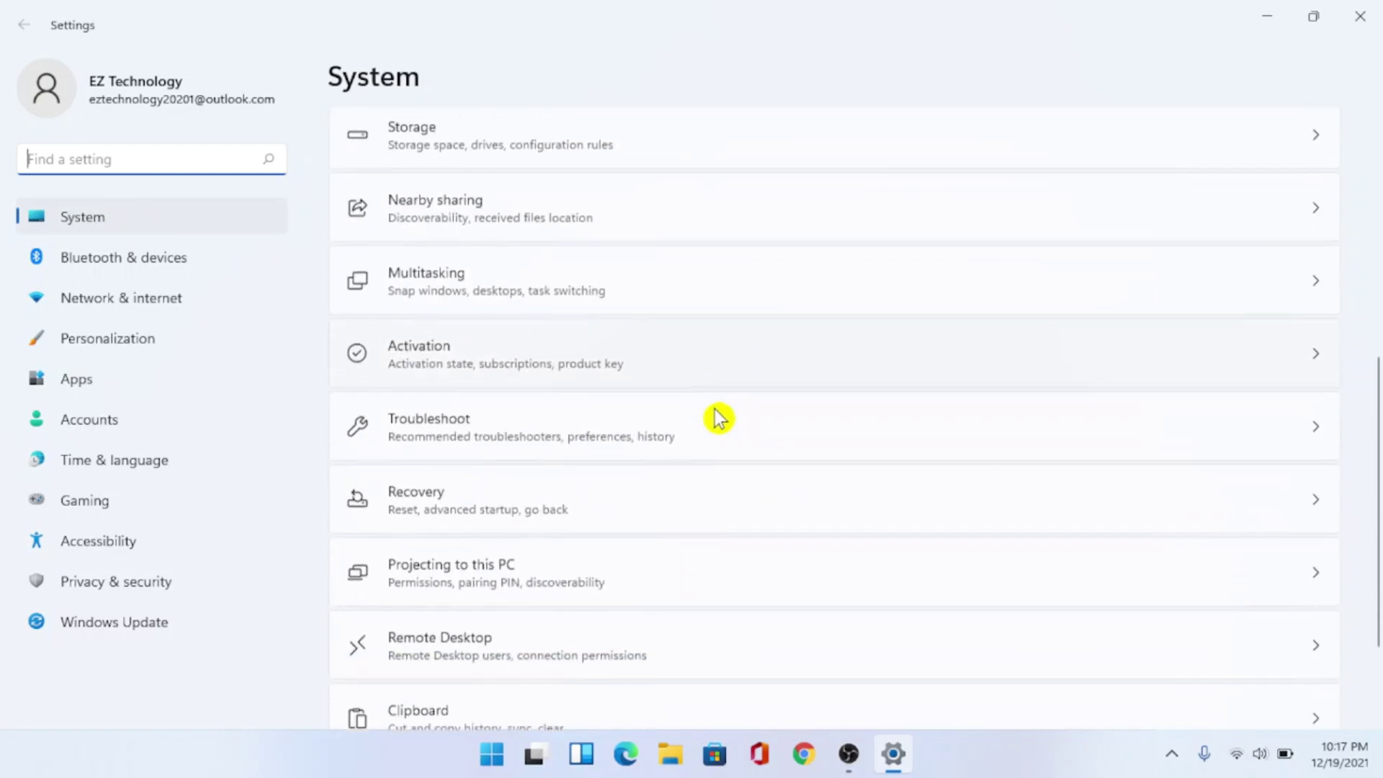
pyautogui.click(552, 475)
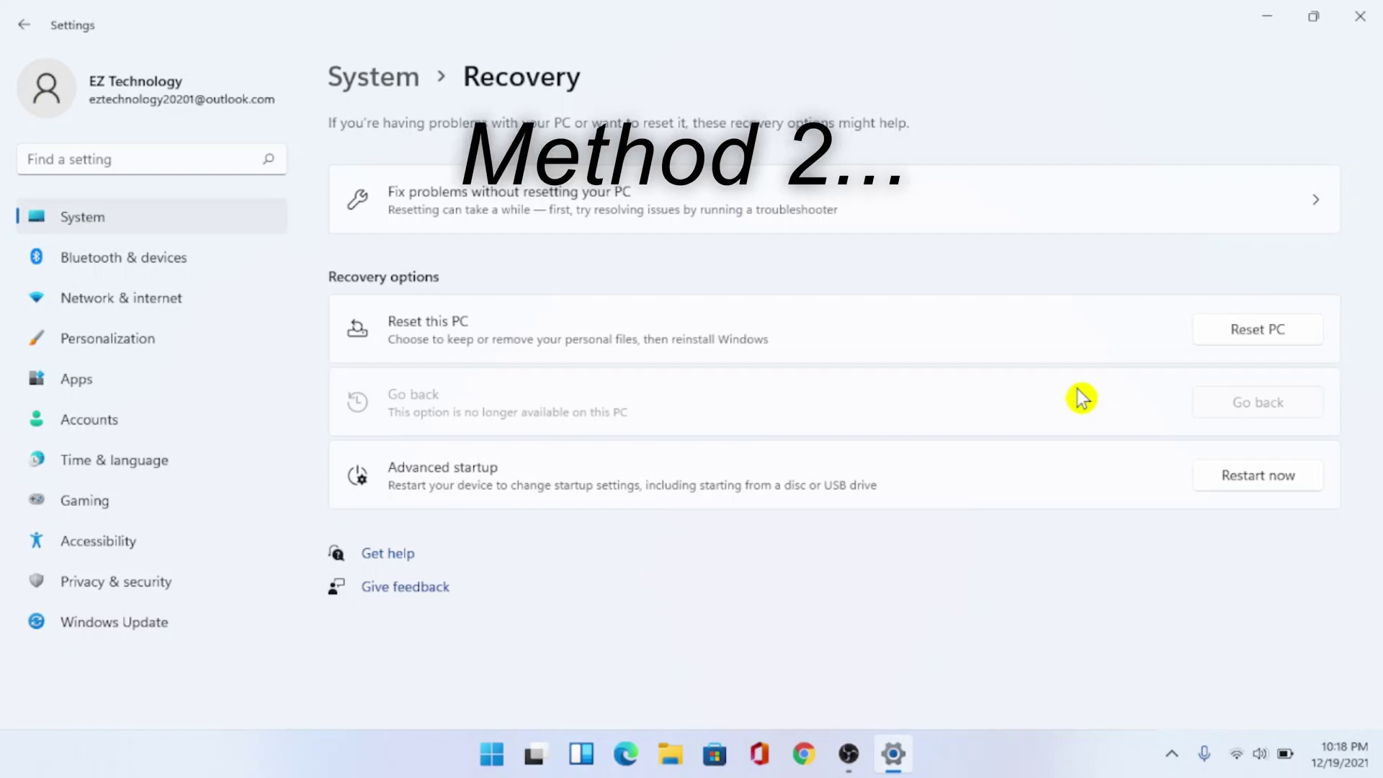
pyautogui.click(1360, 16)
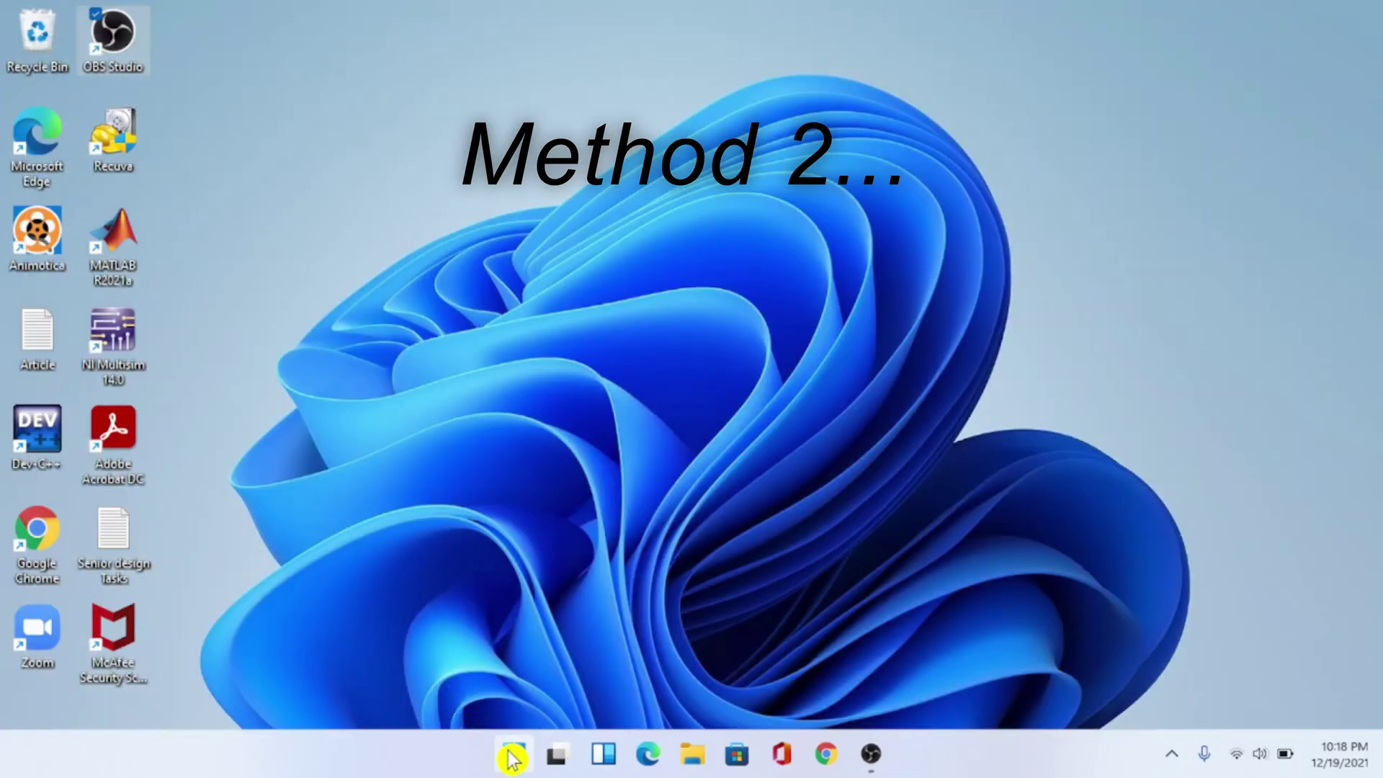
# Step: Reopen Settings from Start and go to System > Recovery
pyautogui.click(505, 746)
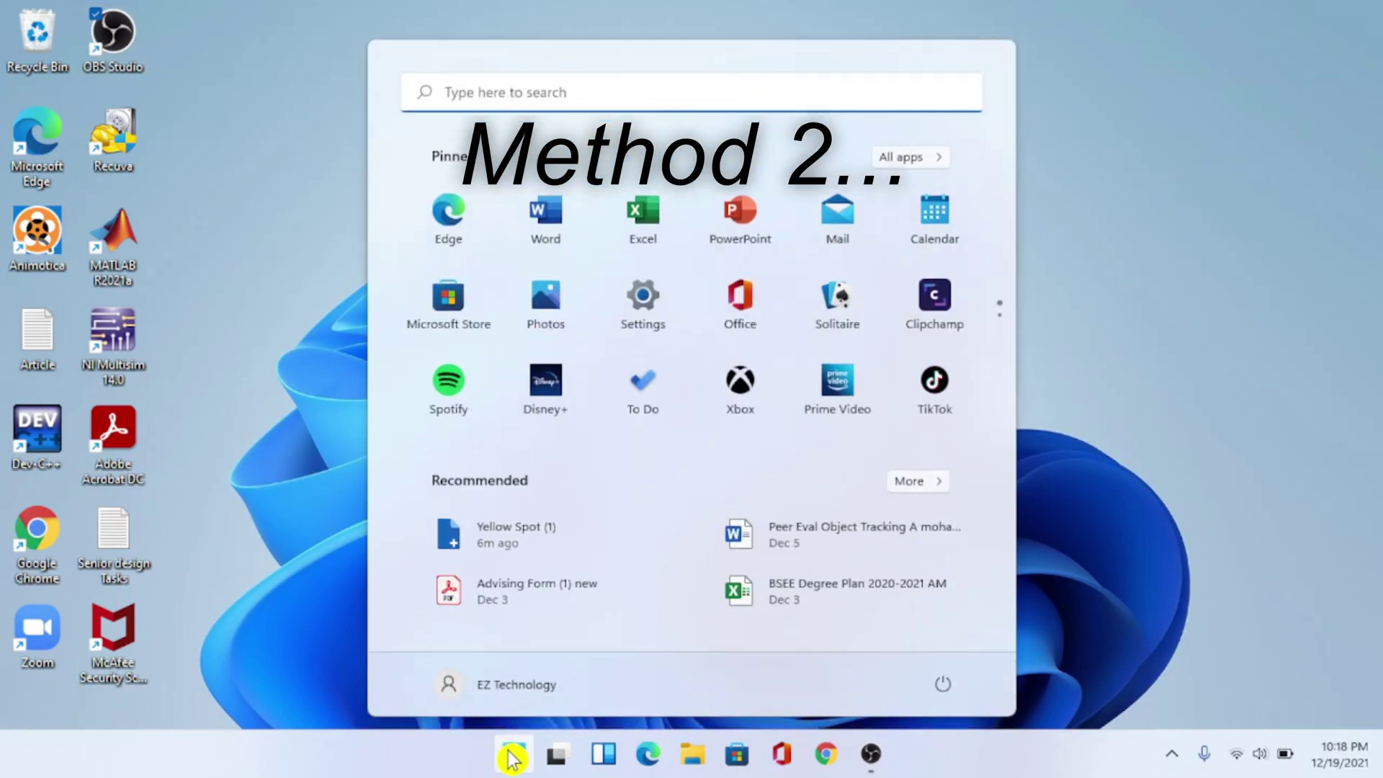
pyautogui.click(634, 301)
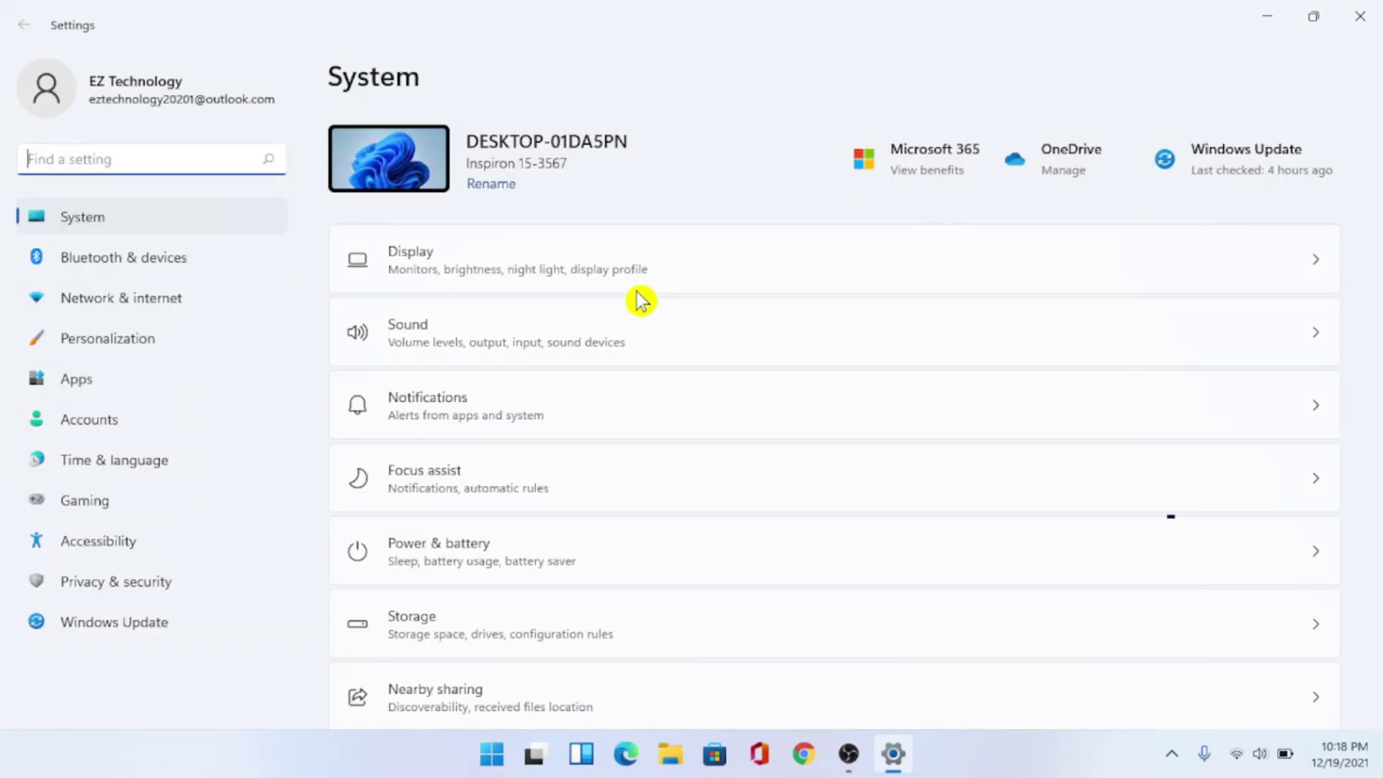
pyautogui.click(187, 165)
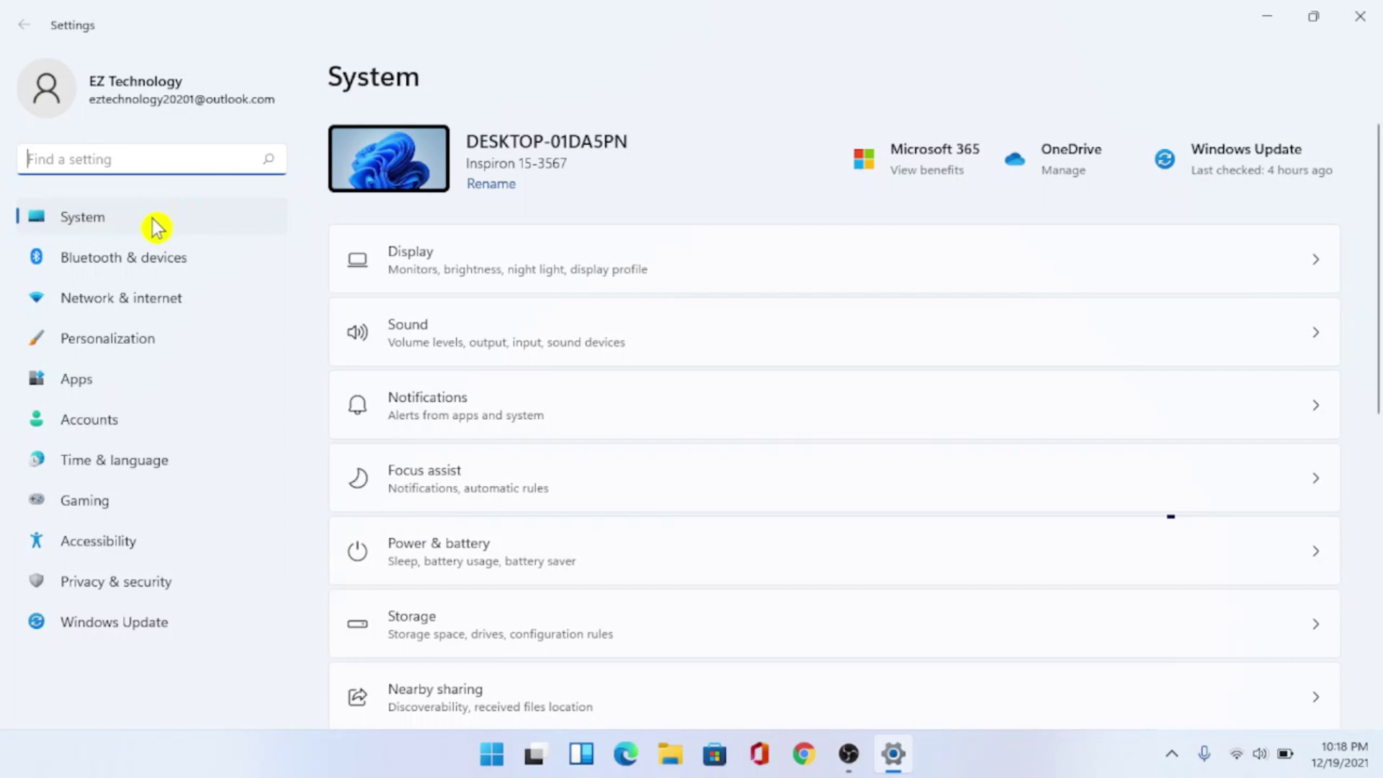
pyautogui.scroll(-5, 876, 364)
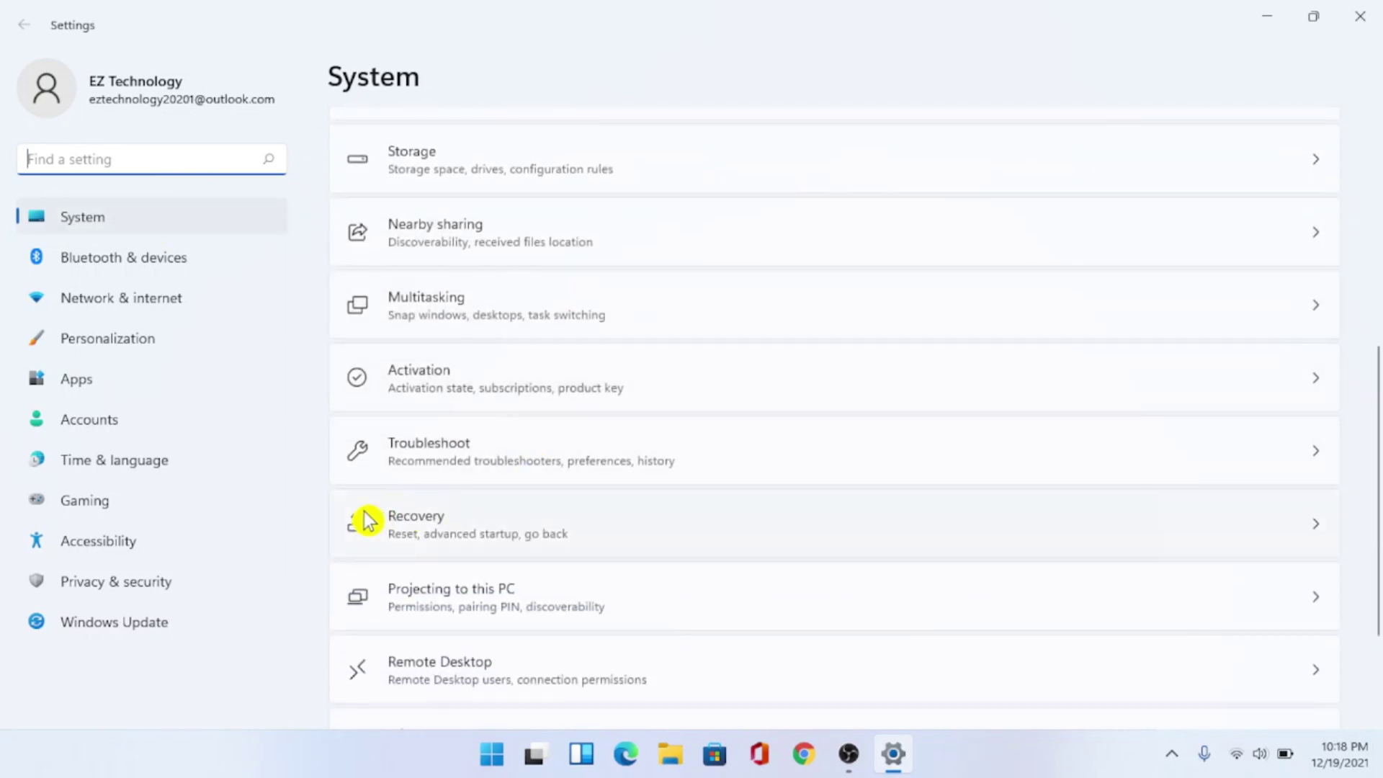
pyautogui.click(613, 529)
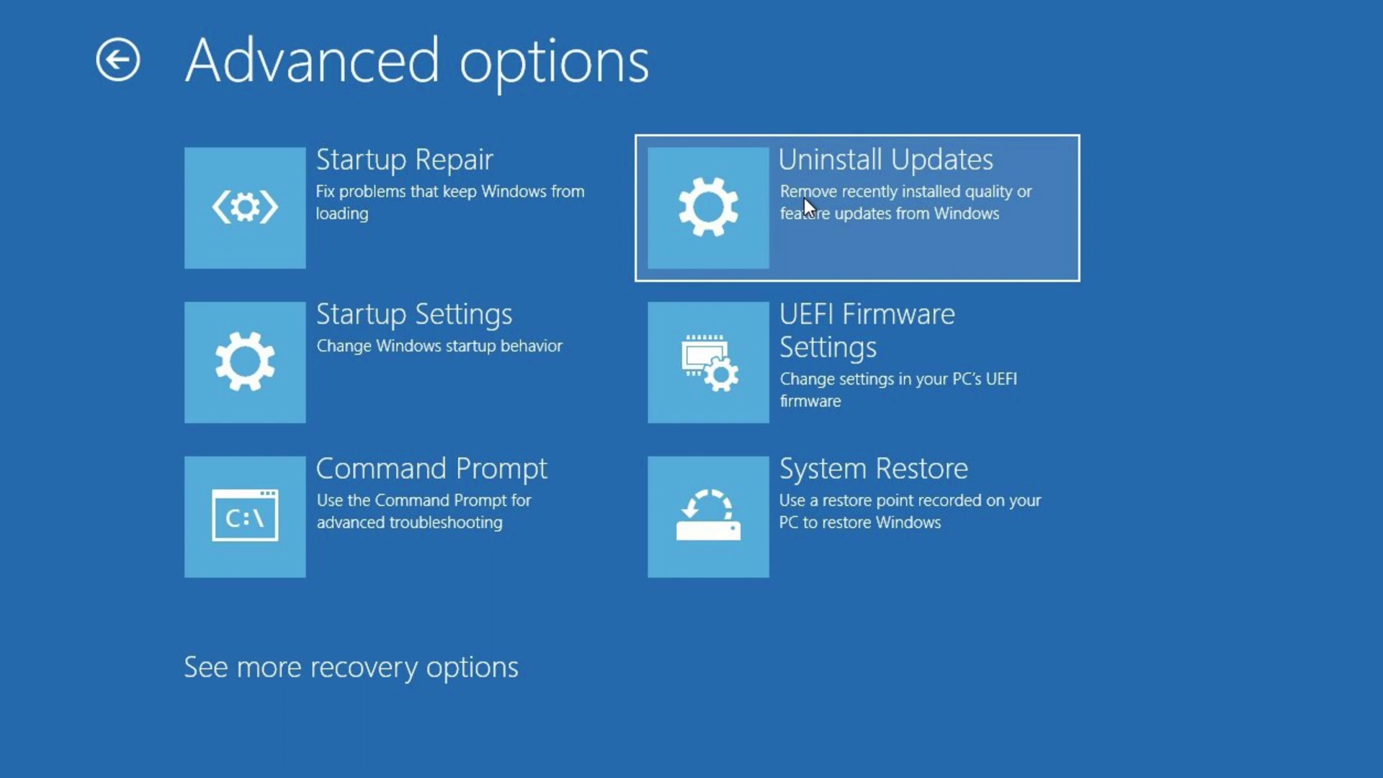
# Step: Choose Uninstall Updates in the recovery environment's Advanced options
pyautogui.click(804, 197)
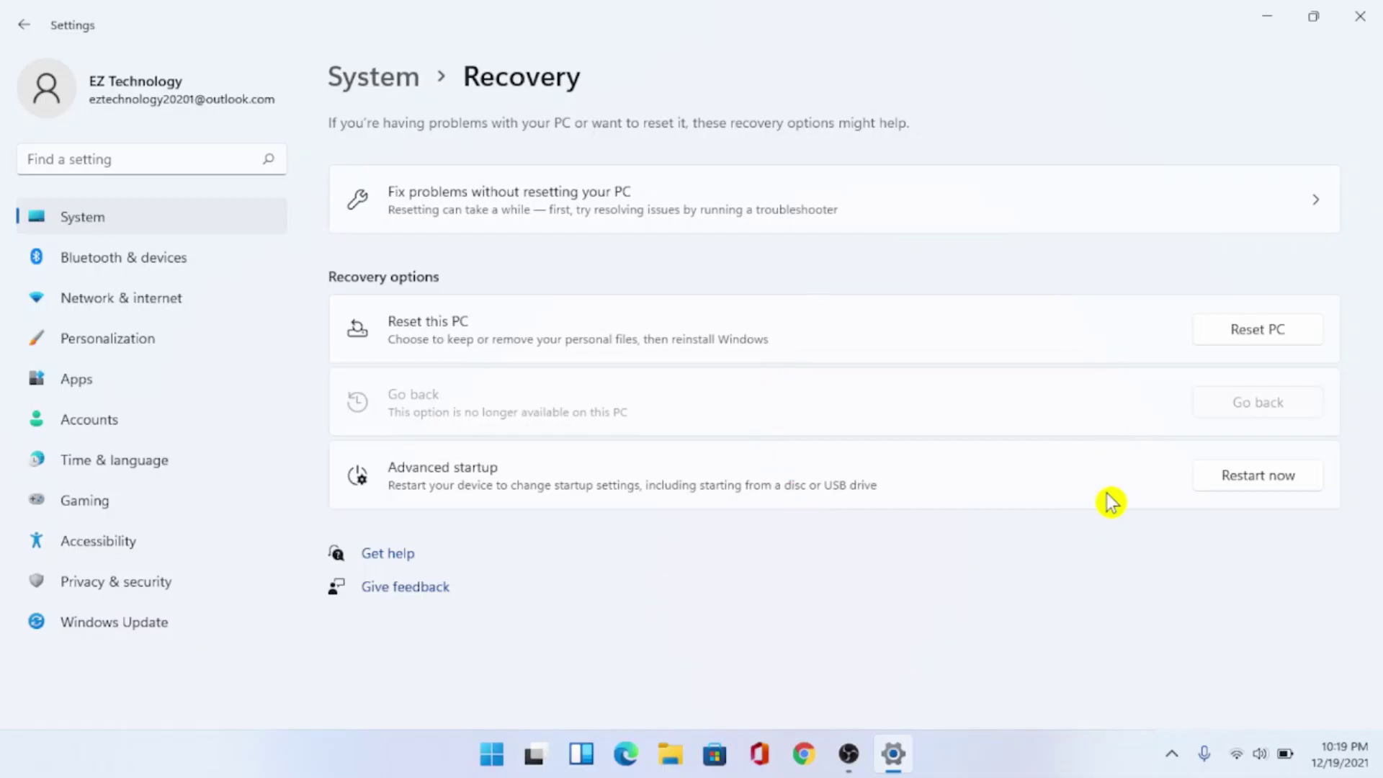
# Step: Close Settings and open Chrome maximized under the Person 1 profile
pyautogui.click(1372, 29)
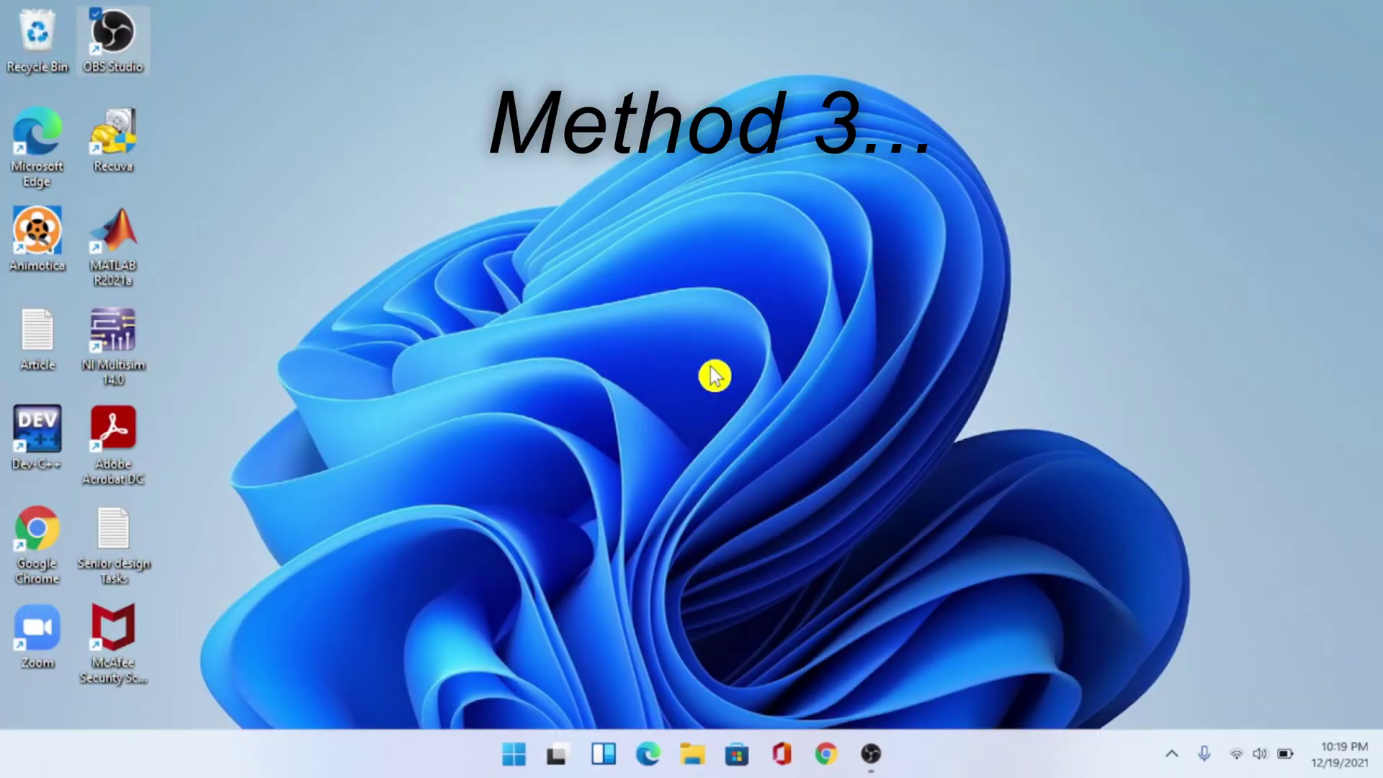
pyautogui.click(827, 754)
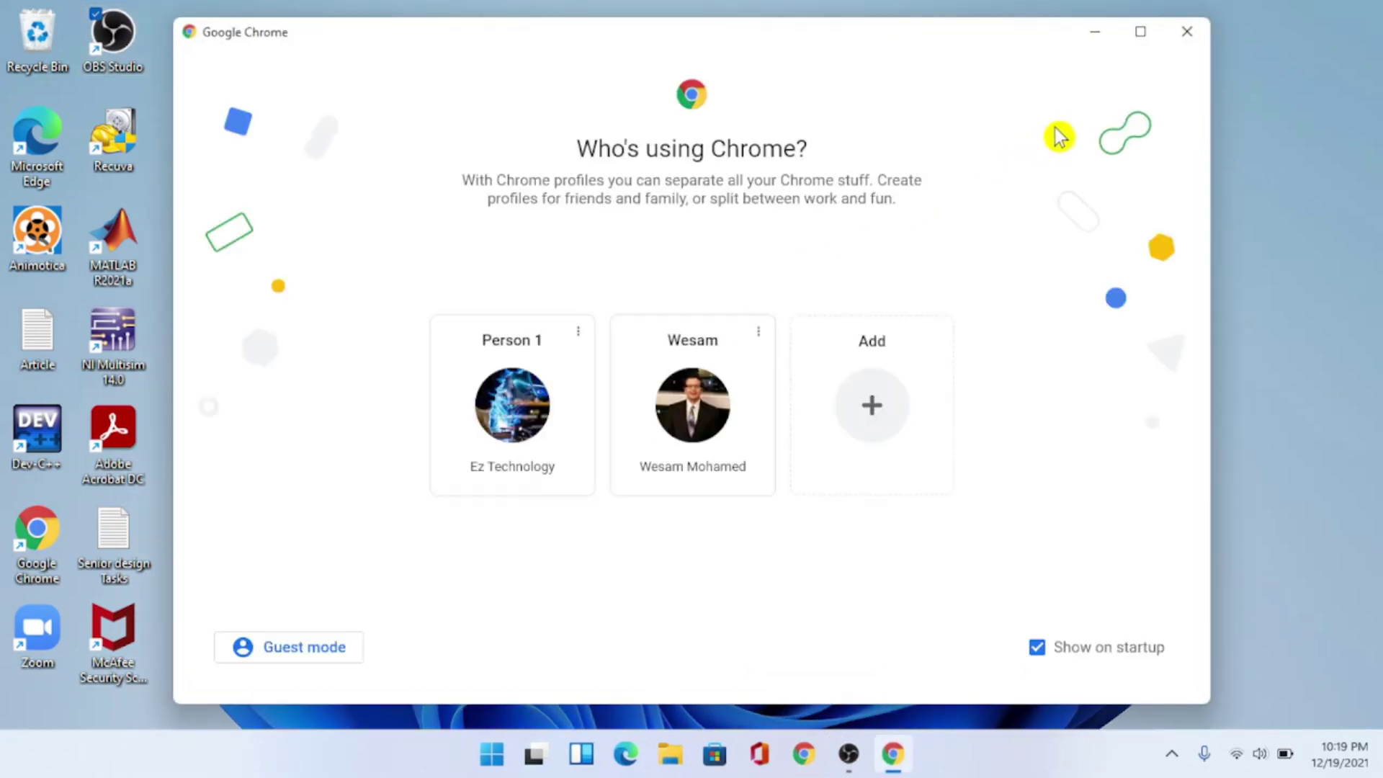
pyautogui.click(1140, 31)
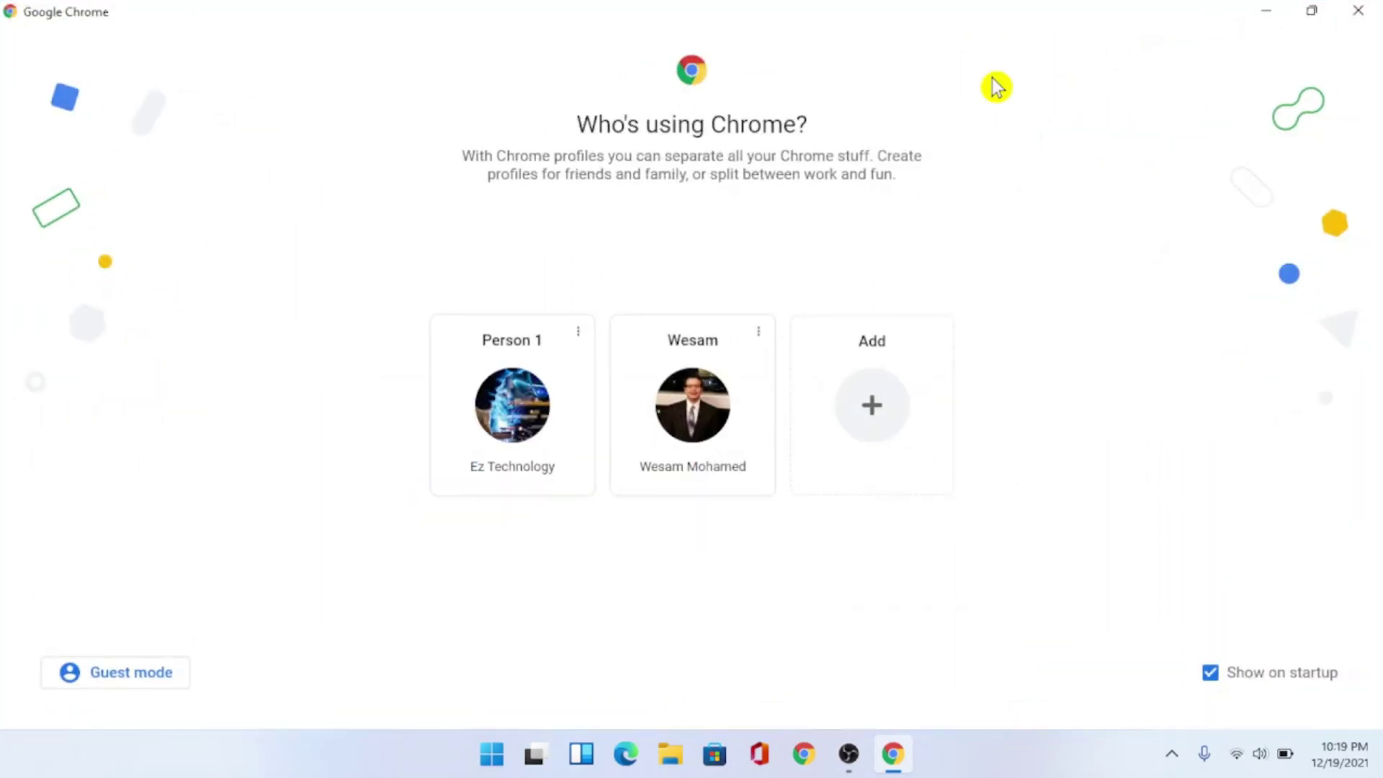
pyautogui.click(508, 400)
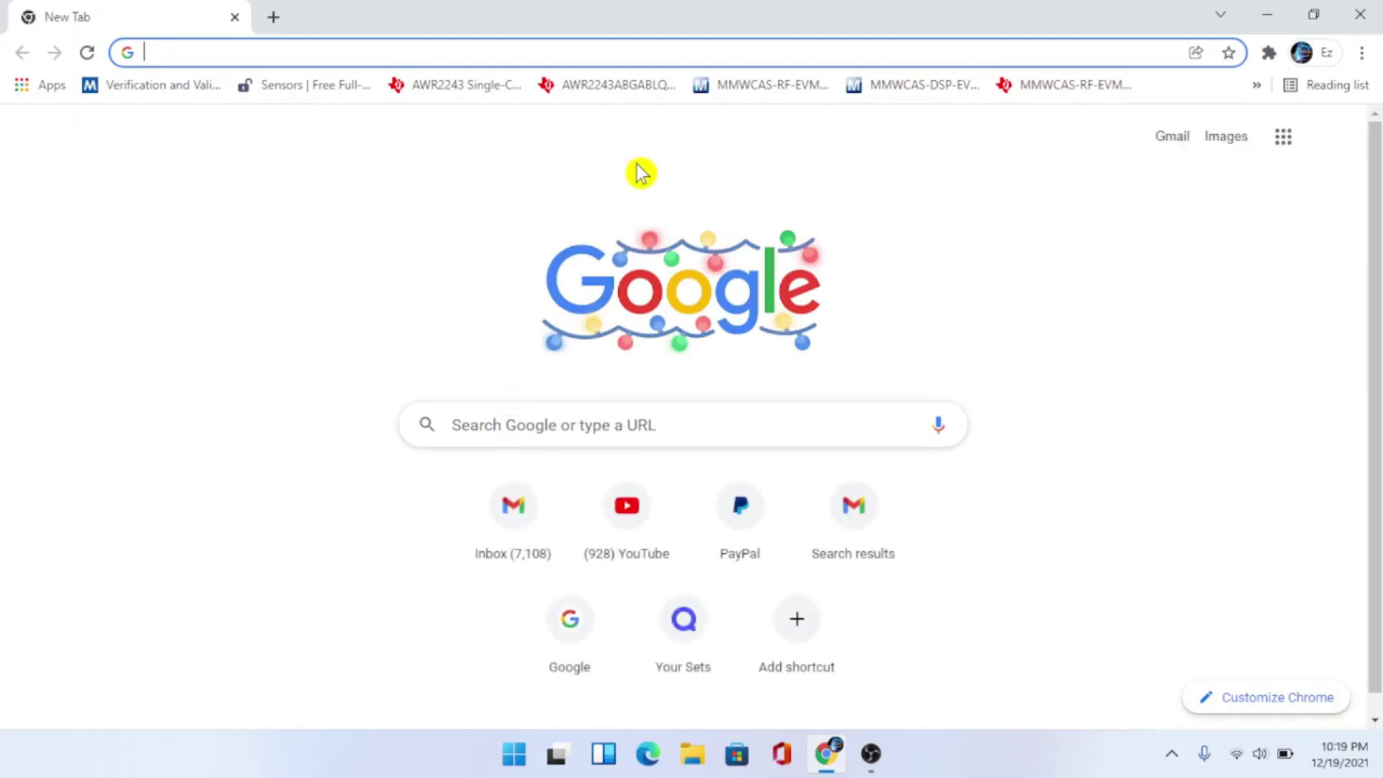
# Step: Search 'download media creation tool' and open Microsoft's Download Windows 10 result
pyautogui.write('dow')
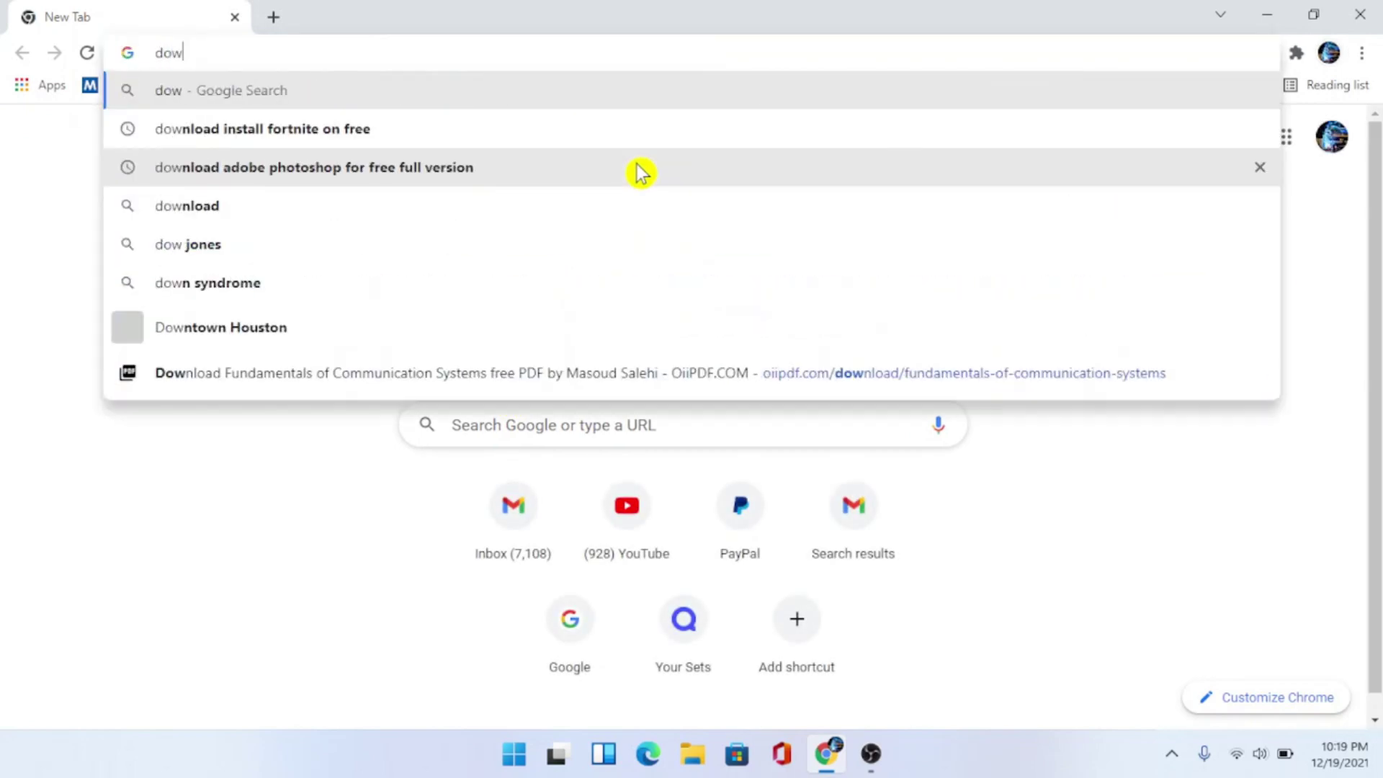
pyautogui.write('nlo')
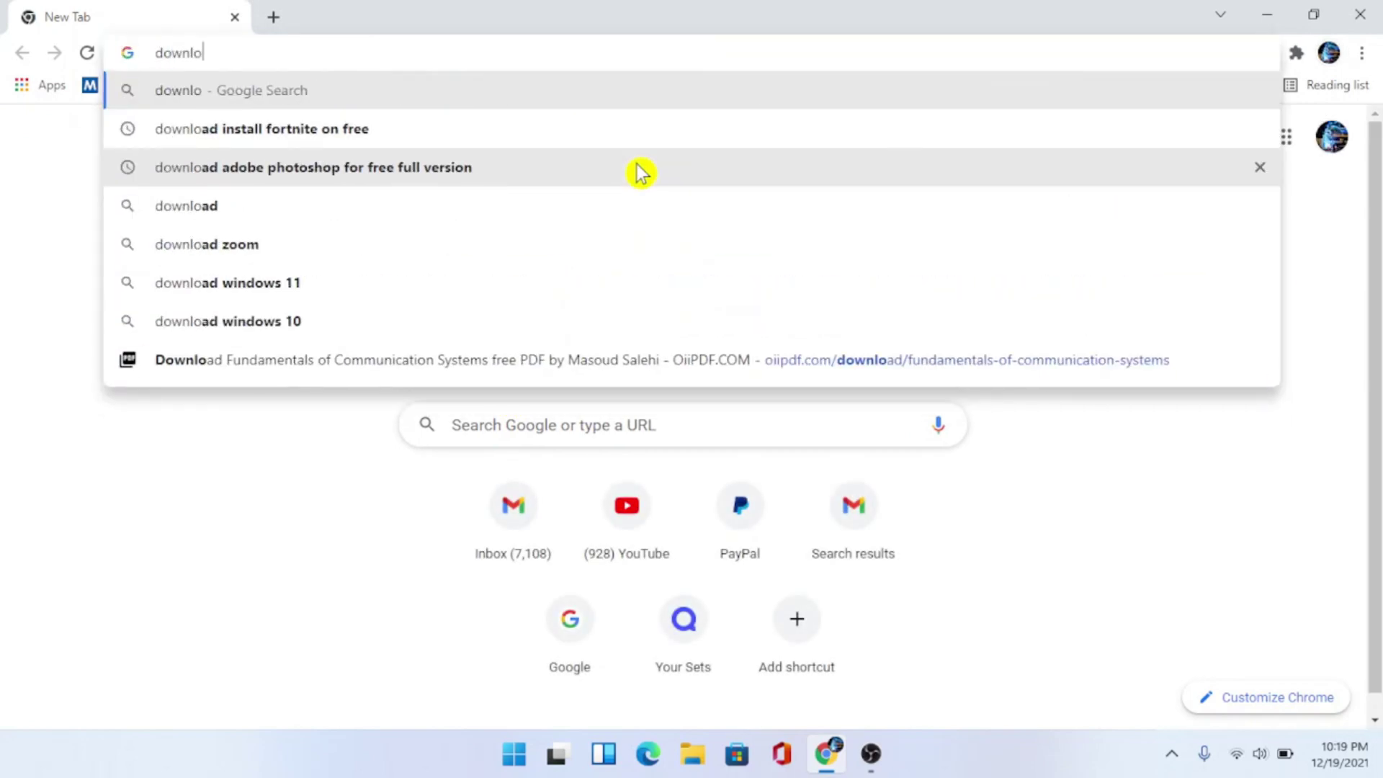
pyautogui.write('ad med')
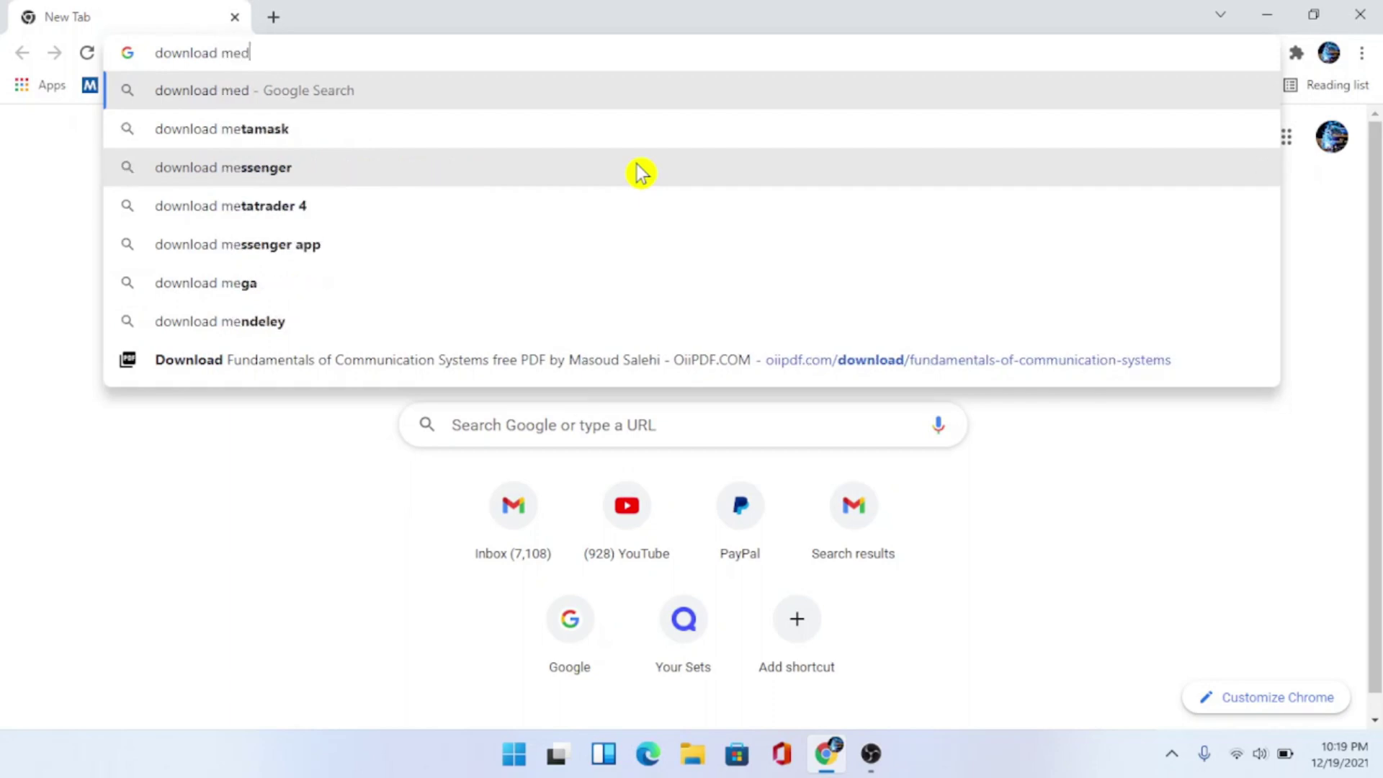
pyautogui.write('ia creation')
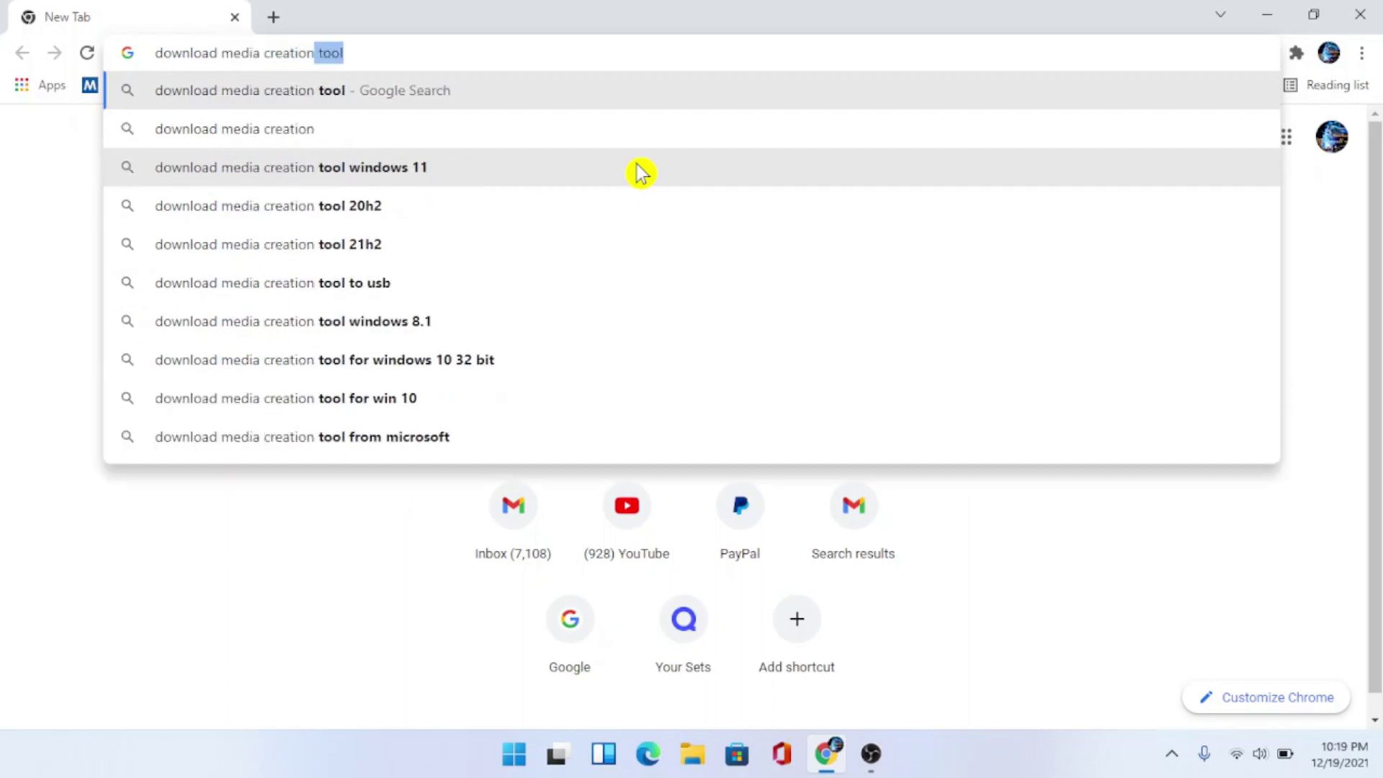
pyautogui.write(' tool')
pyautogui.press('Return')
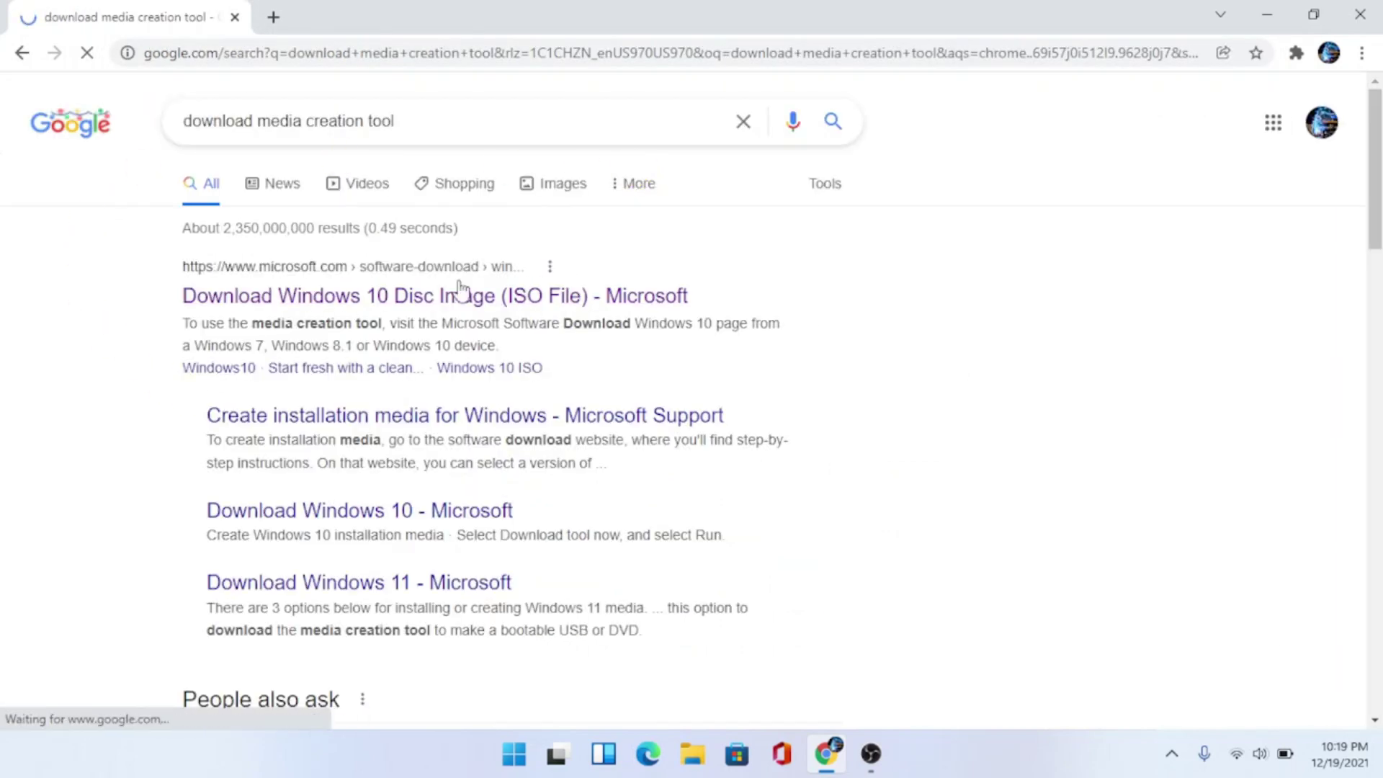
pyautogui.click(416, 312)
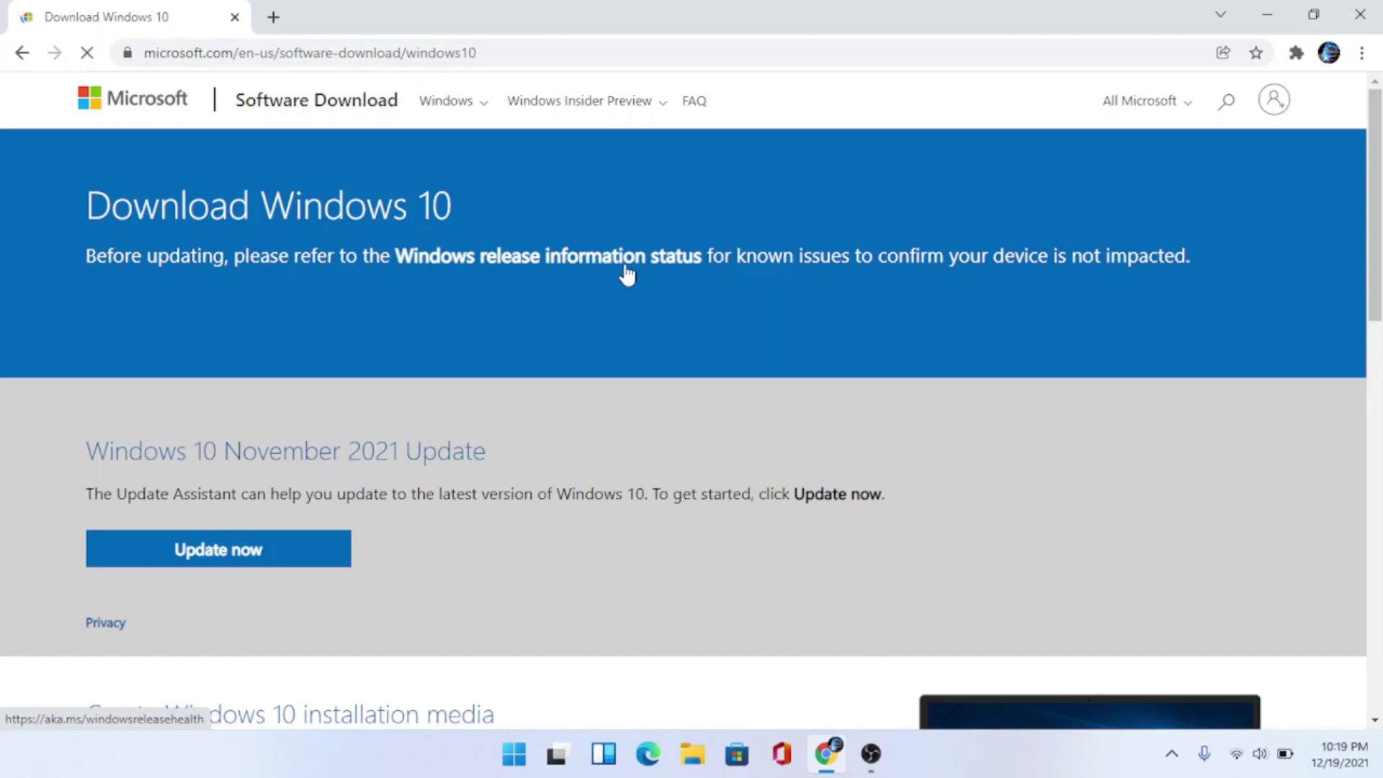
# Step: Download the Media Creation Tool with 'Download tool now' under Create Windows 10 installation media
pyautogui.scroll(-5, 843, 377)
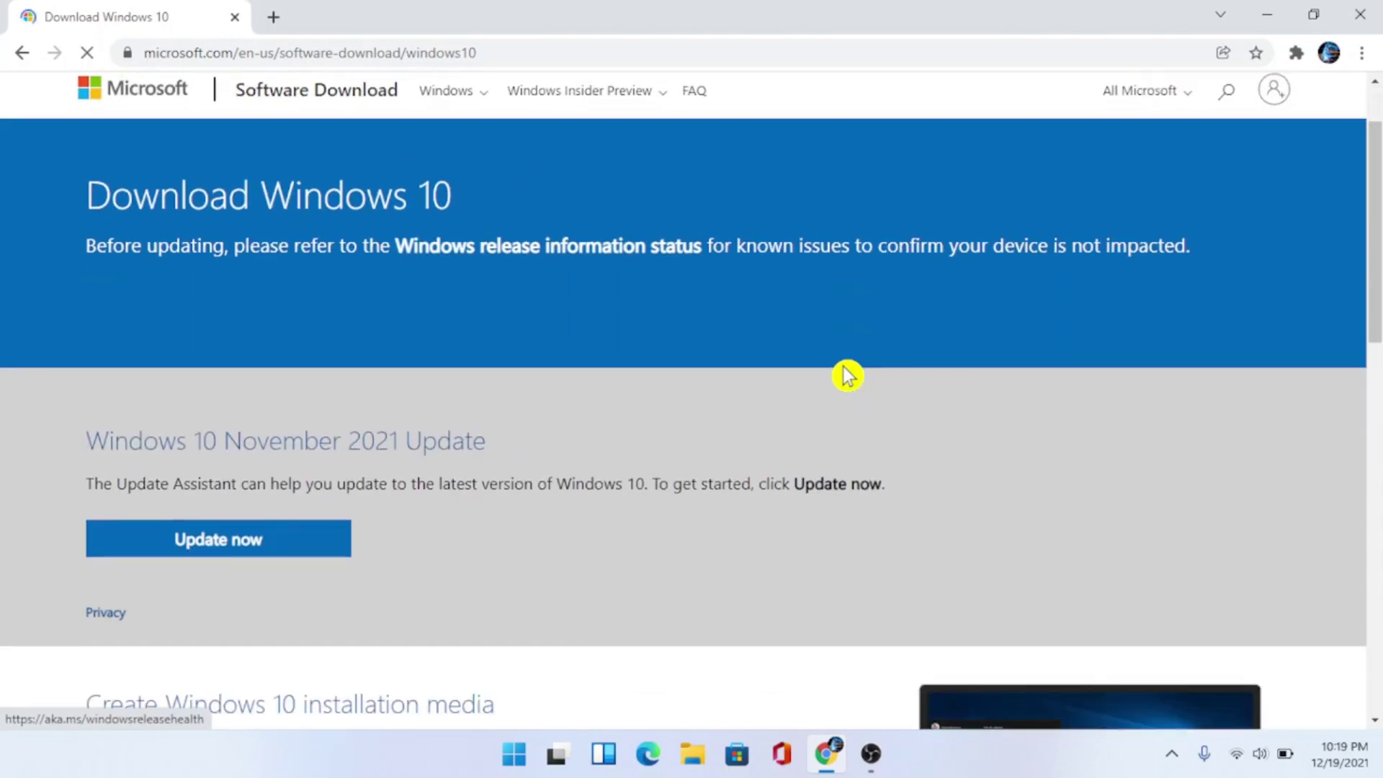
pyautogui.scroll(-2, 847, 376)
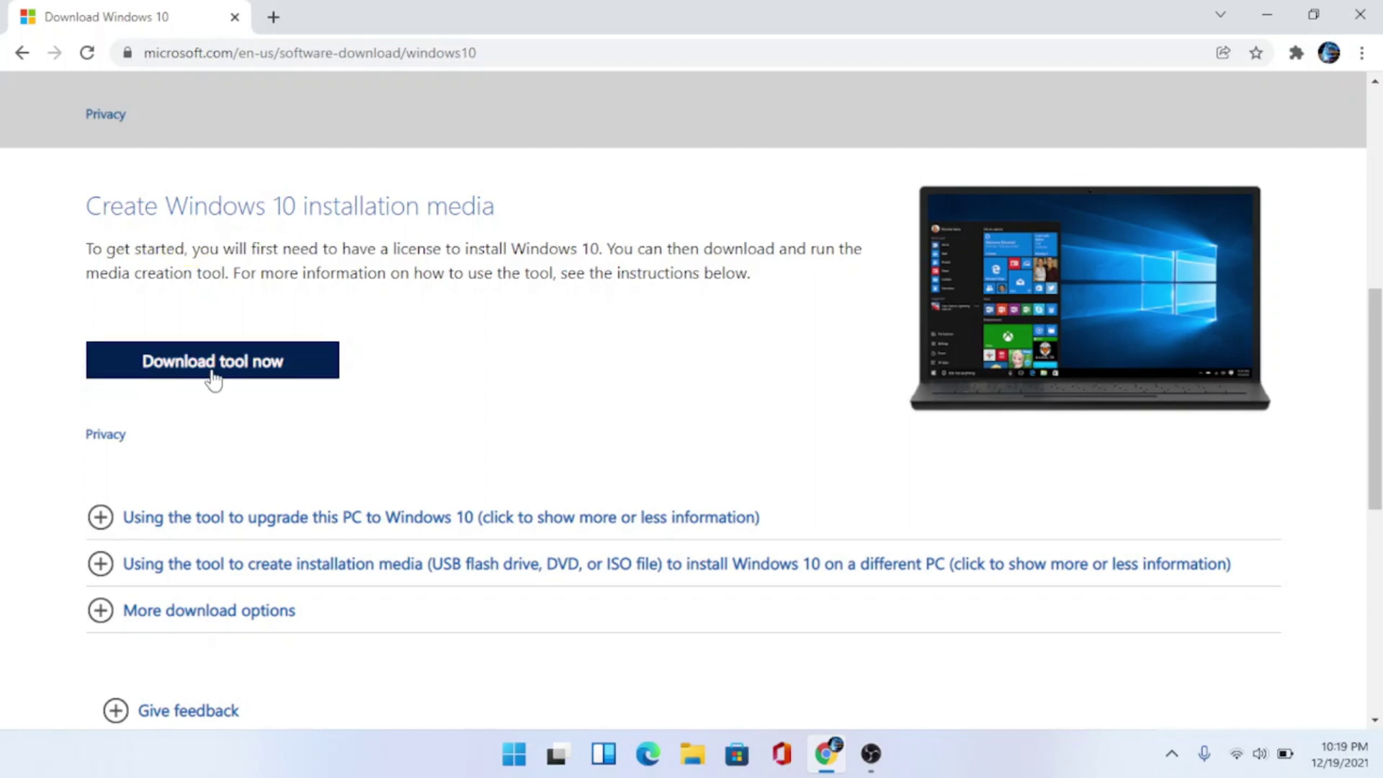
pyautogui.click(270, 363)
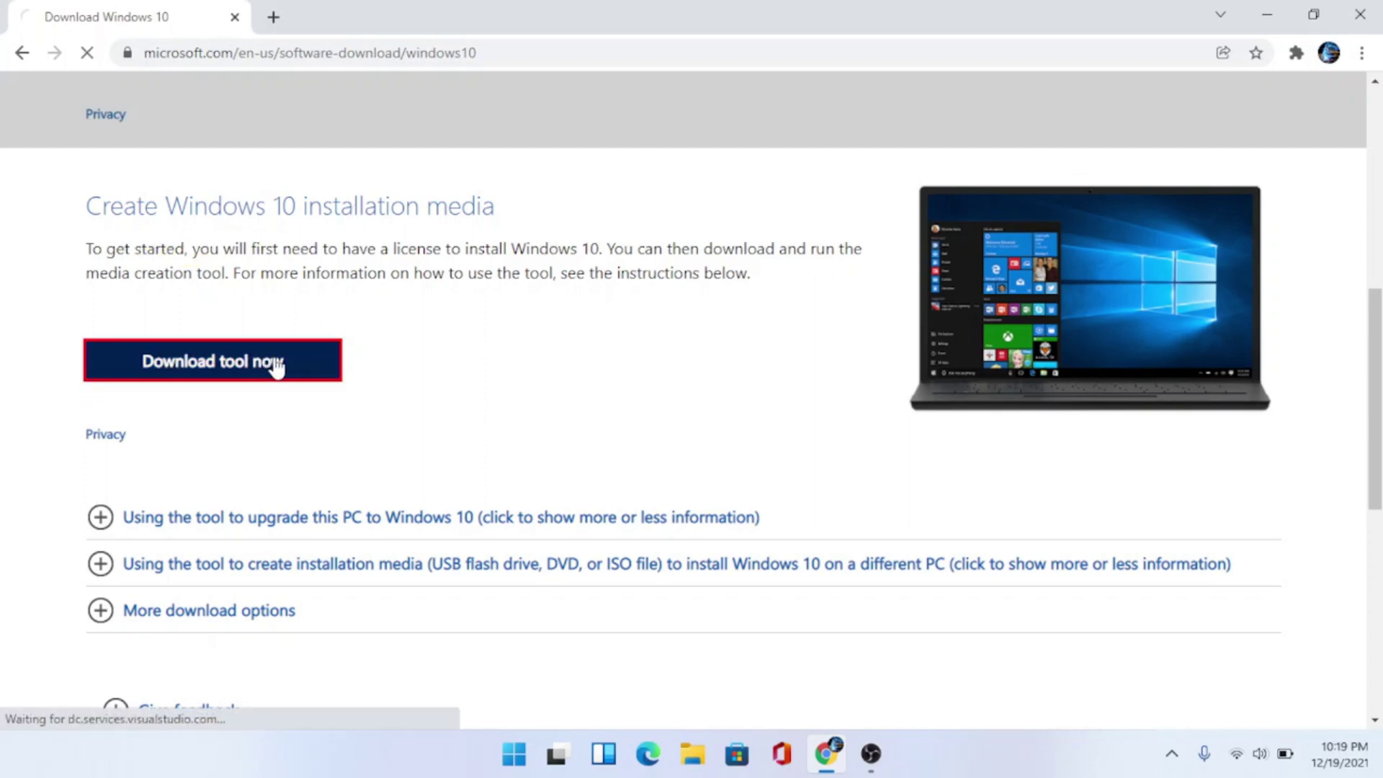
pyautogui.scroll(-10, 508, 375)
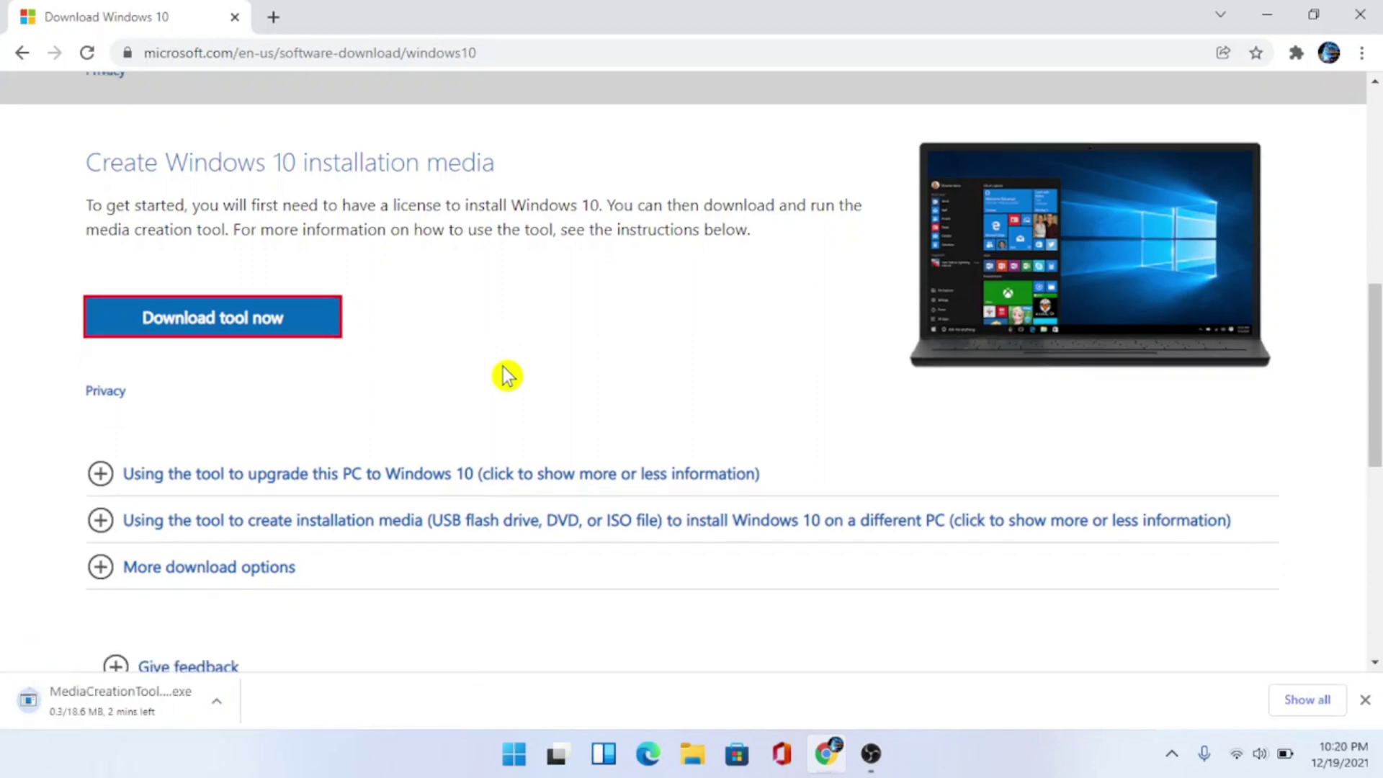
pyautogui.scroll(3, 508, 376)
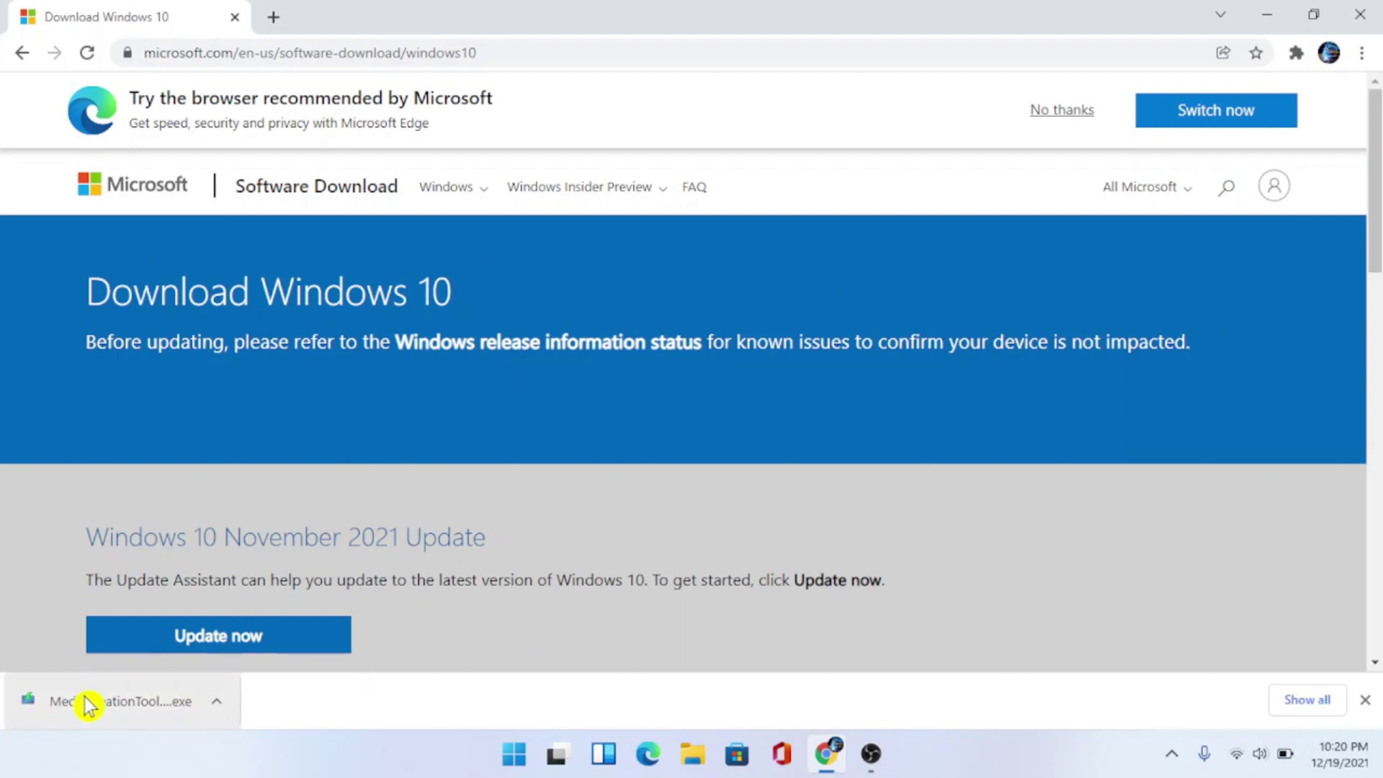
# Step: Run MediaCreationTool, accept the license terms, and choose to create installation media for another PC
pyautogui.click(127, 702)
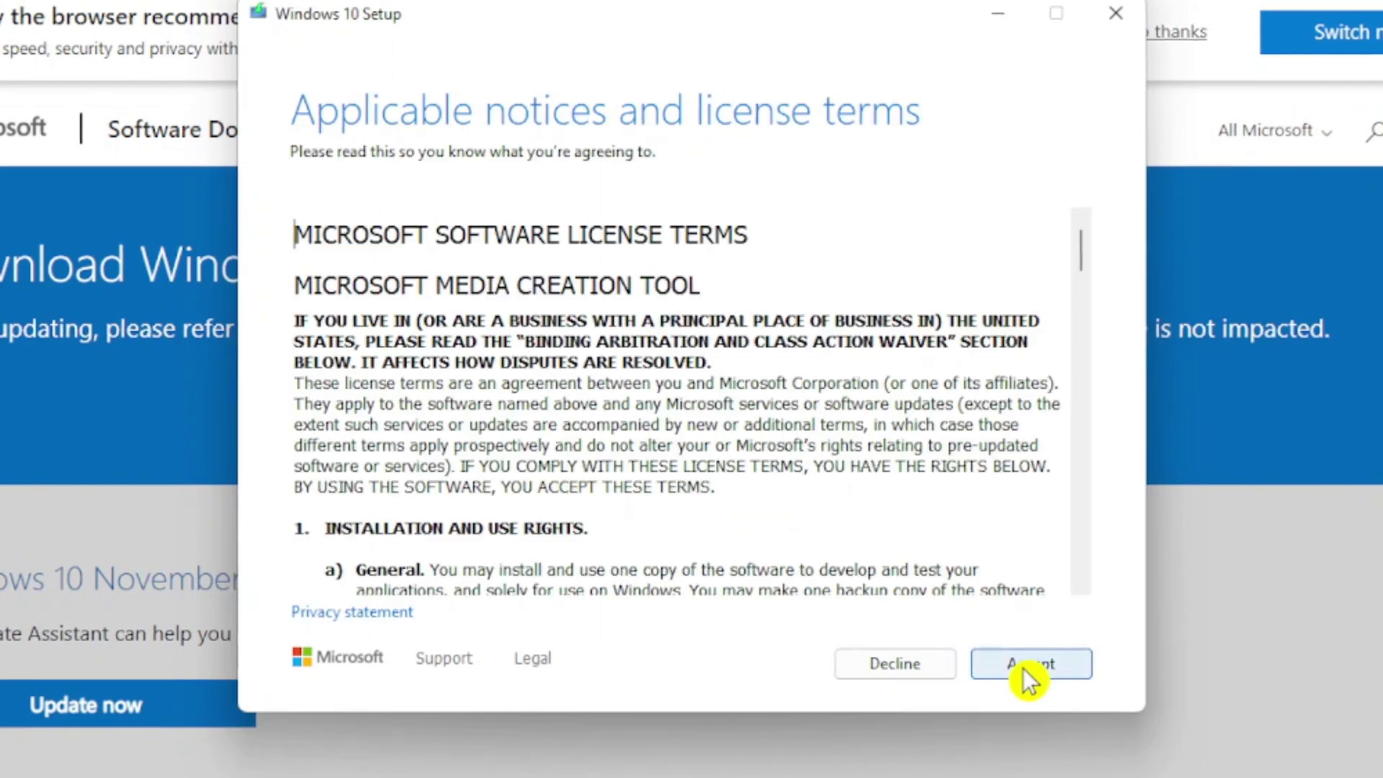
pyautogui.click(1029, 677)
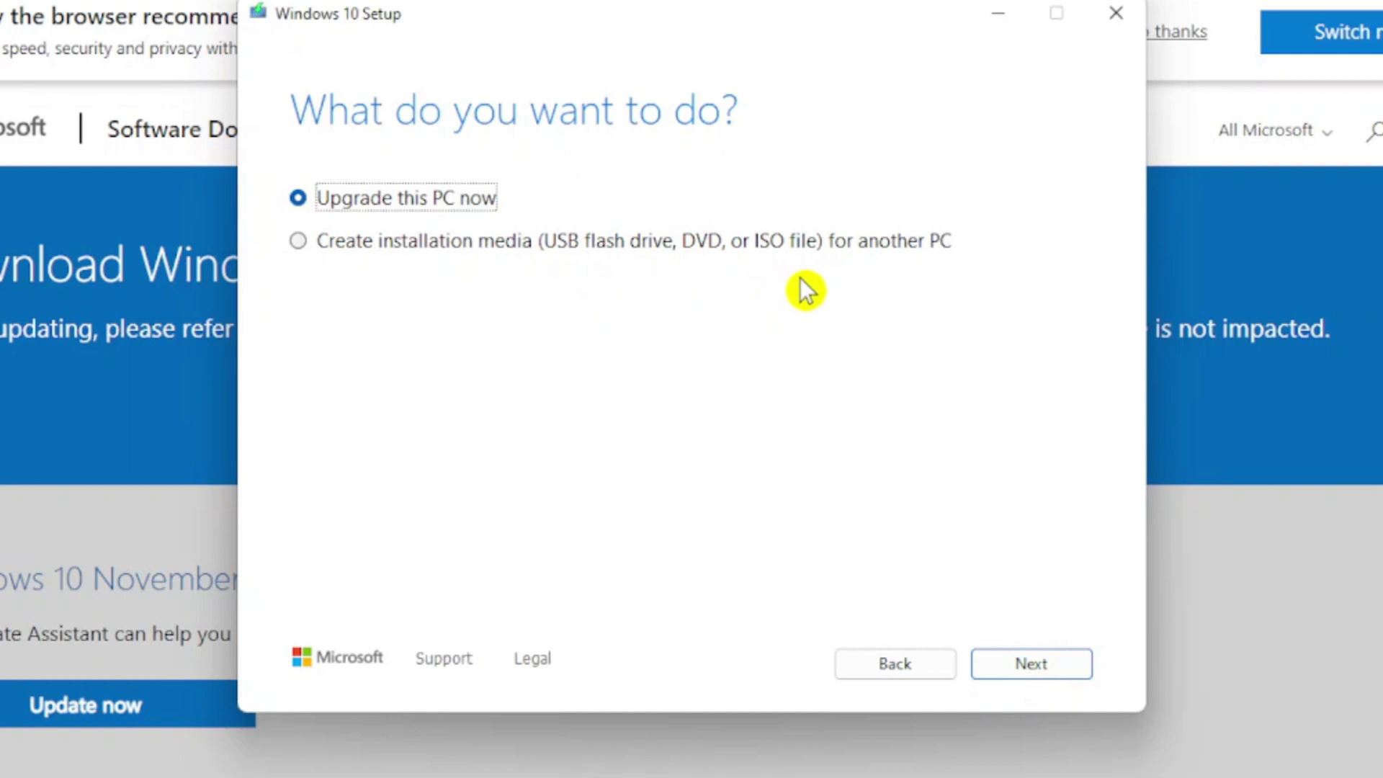
pyautogui.click(314, 250)
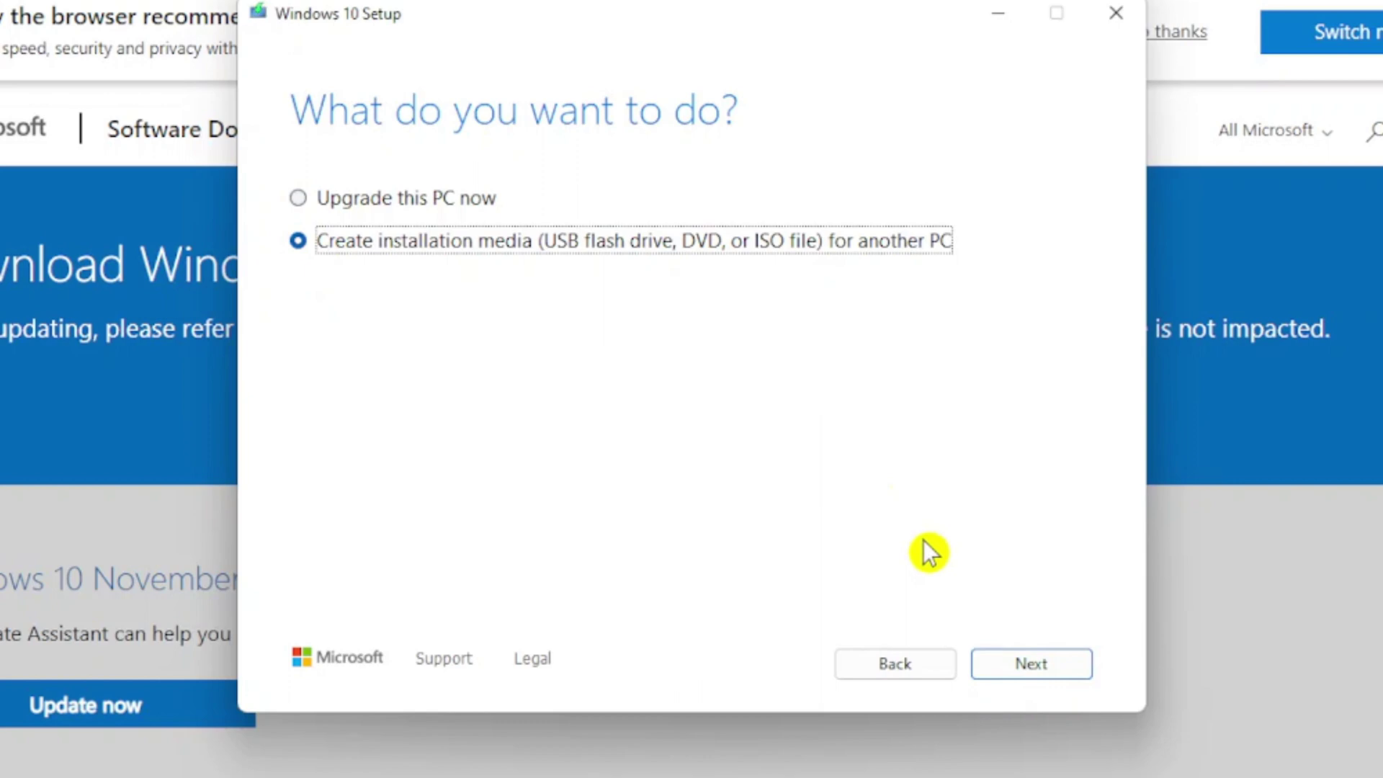
# Step: Keep the recommended English (United States), Windows 10, 64-bit options and continue
pyautogui.click(1037, 672)
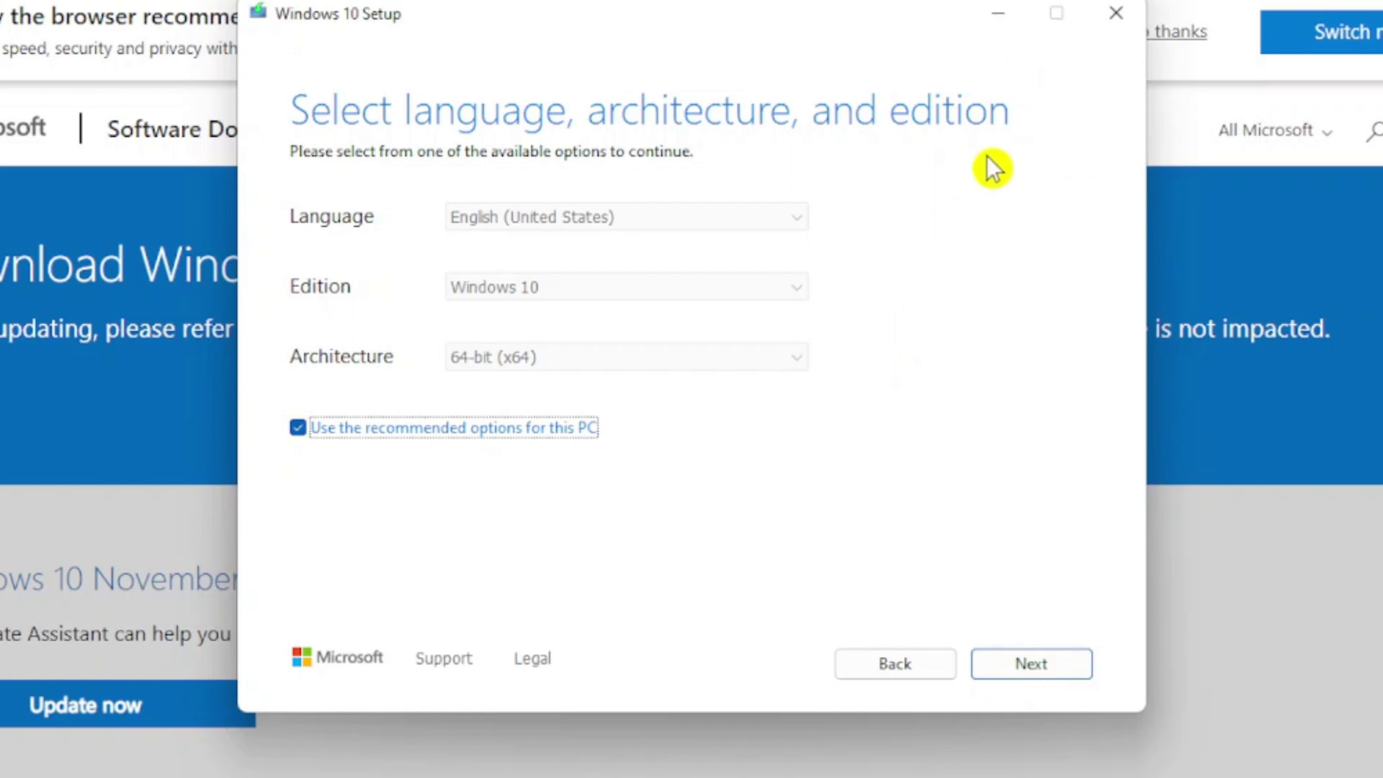
pyautogui.click(1052, 680)
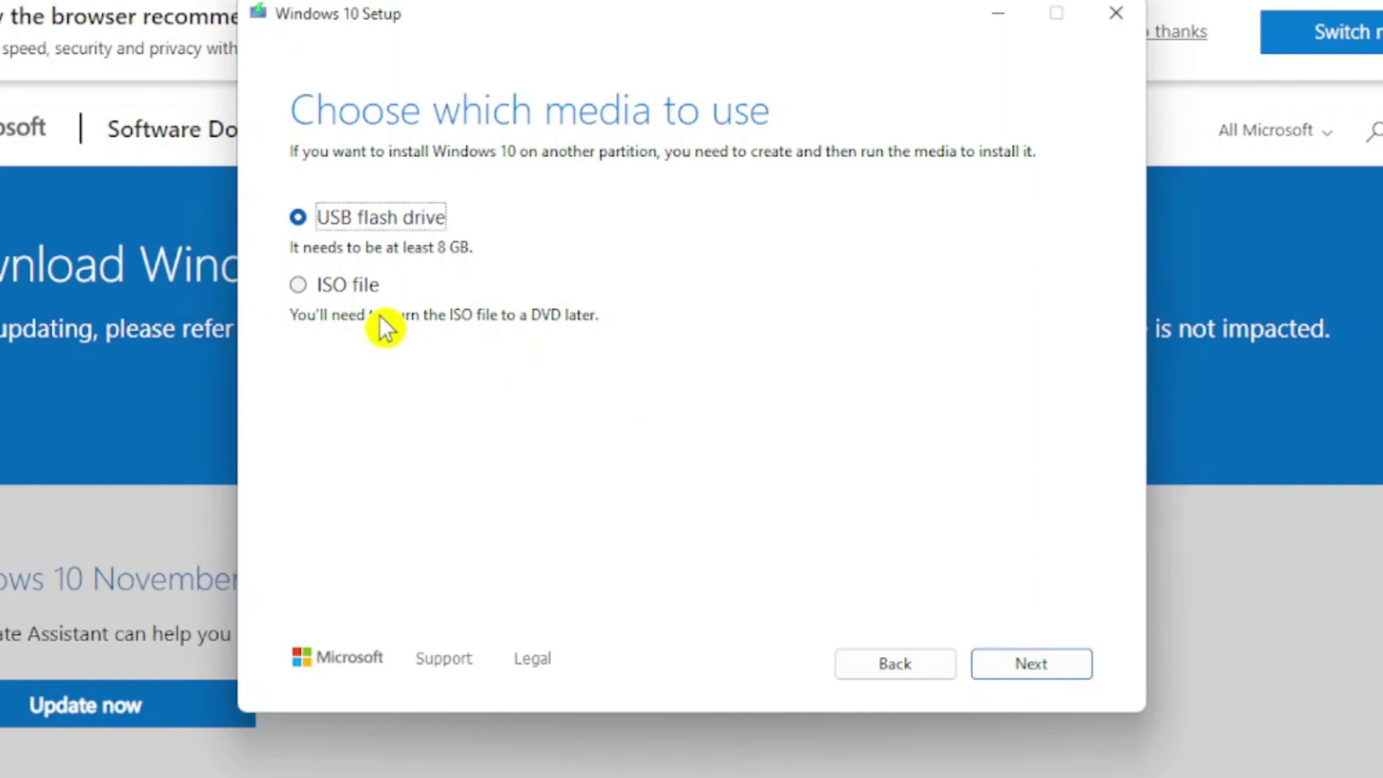
# Step: Choose ISO file and save it as 'Windows' in Documents to start downloading
pyautogui.click(317, 292)
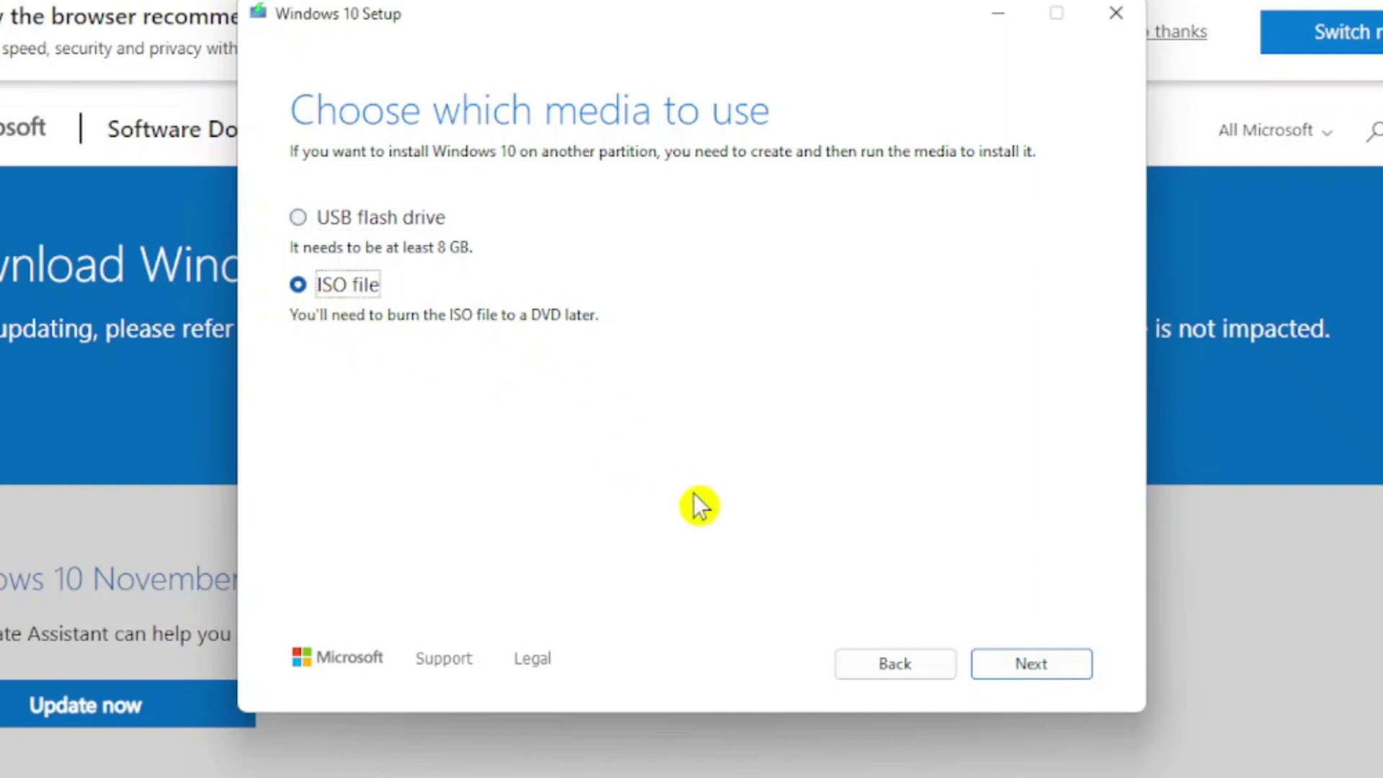
pyautogui.click(1031, 660)
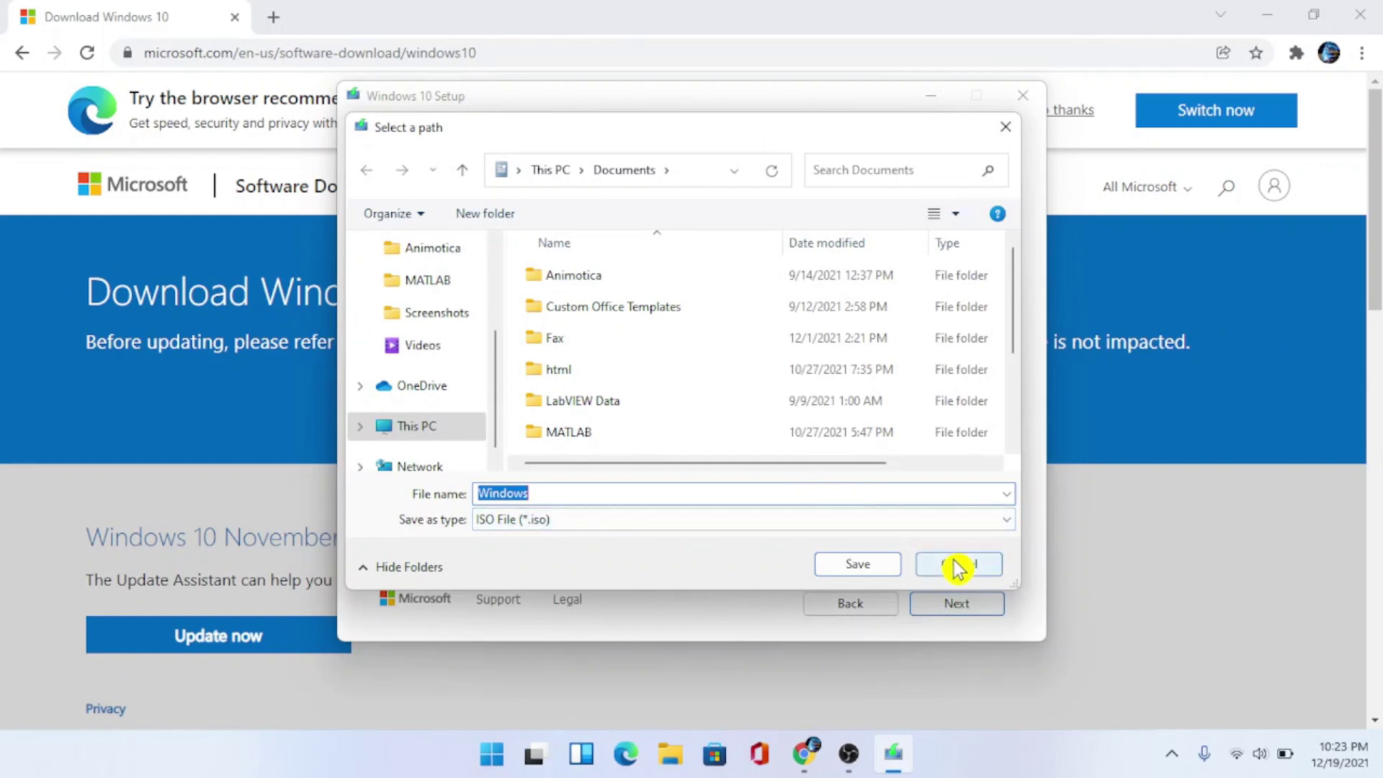
pyautogui.click(880, 567)
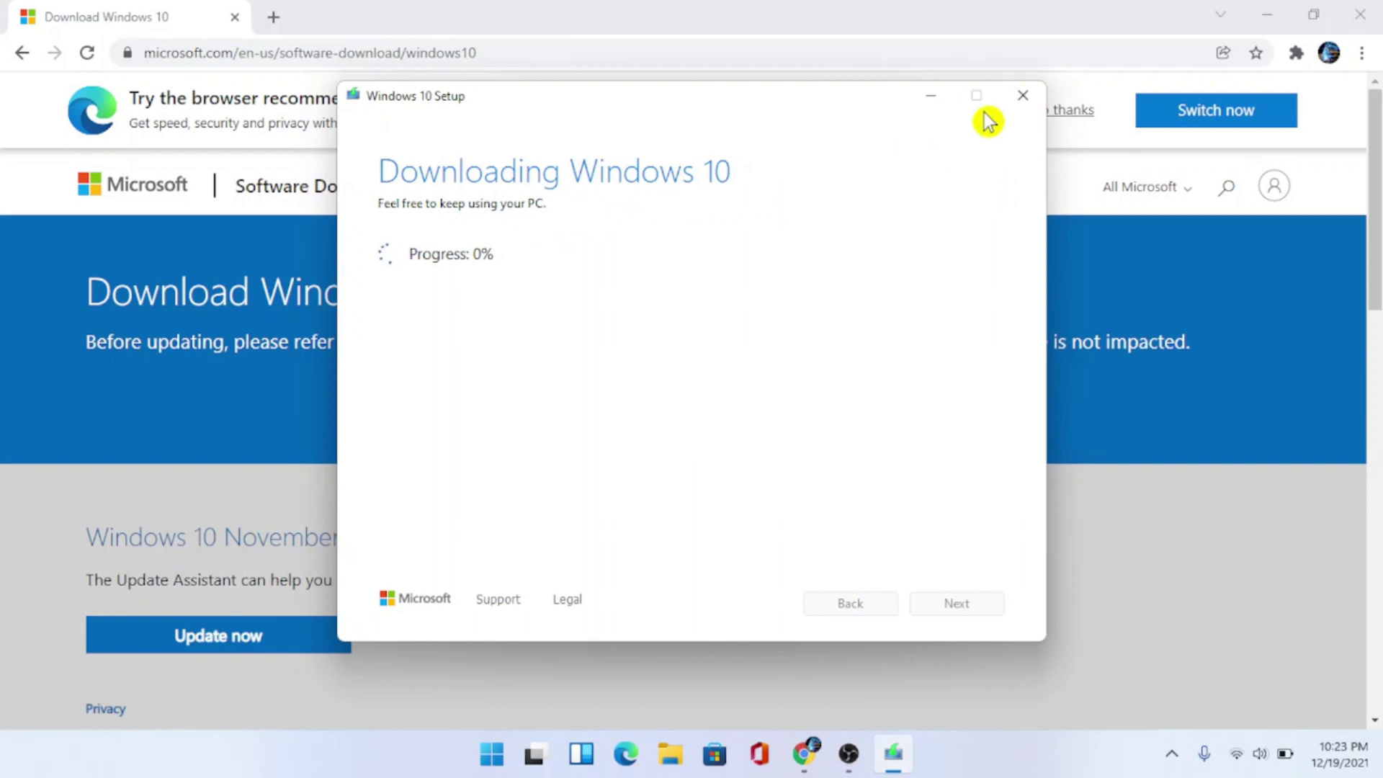
# Step: Quit Windows 10 Setup mid-download, confirming Yes to the quit prompt, and close its window
pyautogui.click(1042, 100)
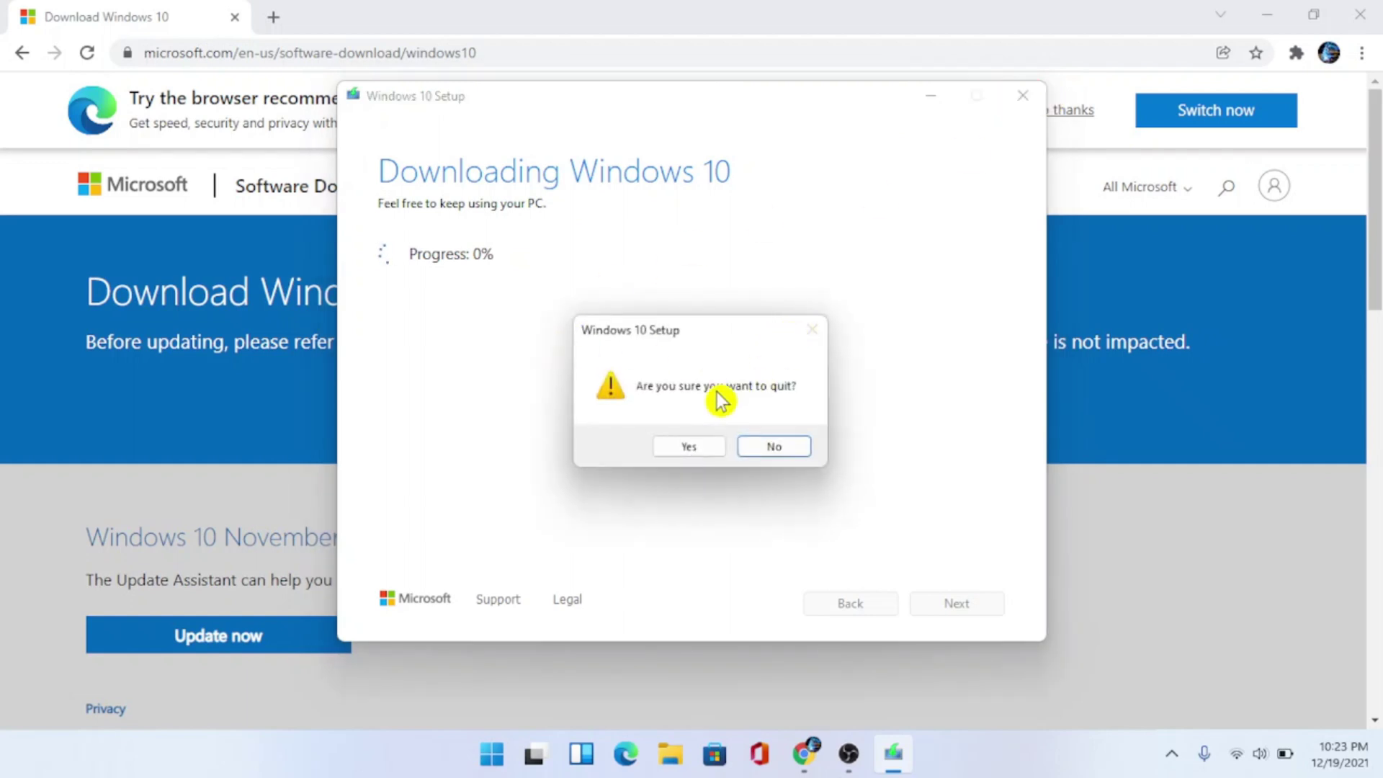
pyautogui.click(690, 440)
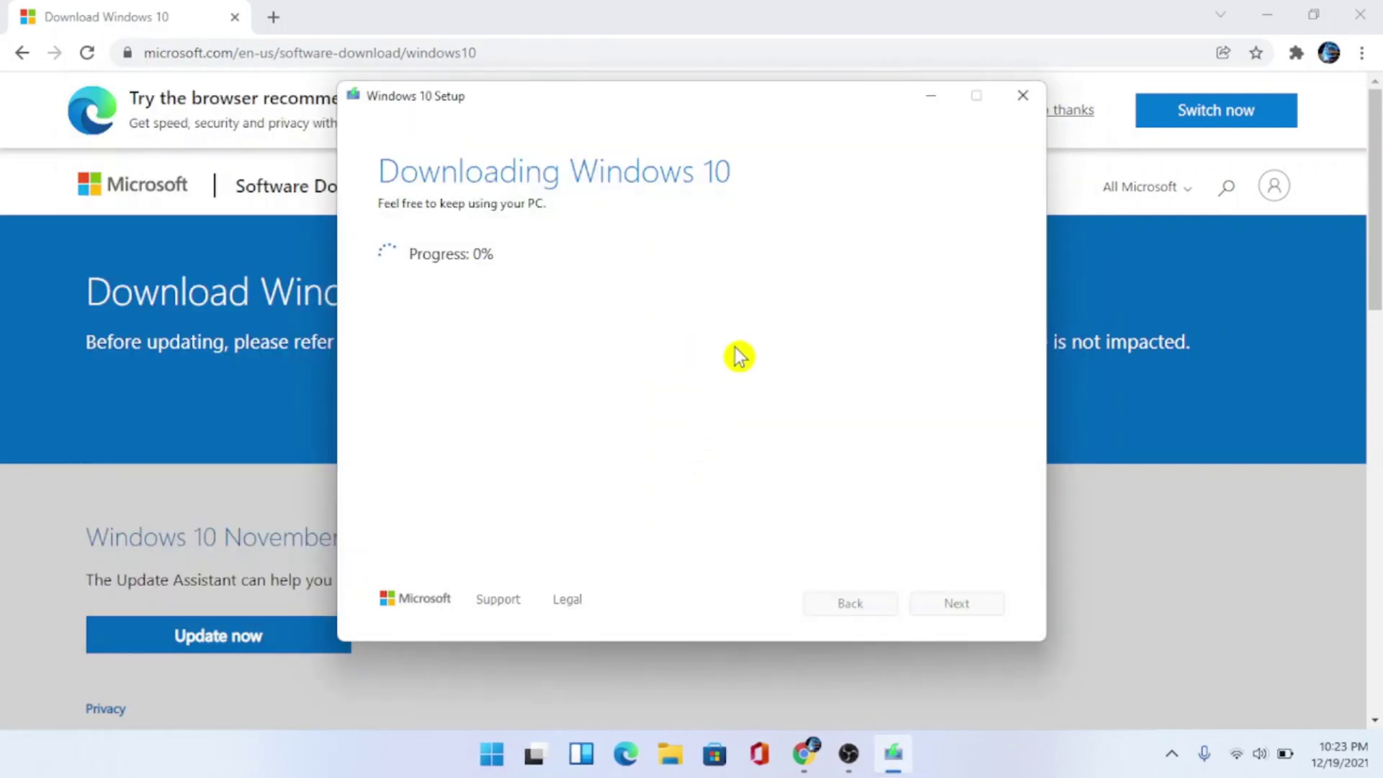
pyautogui.click(1023, 100)
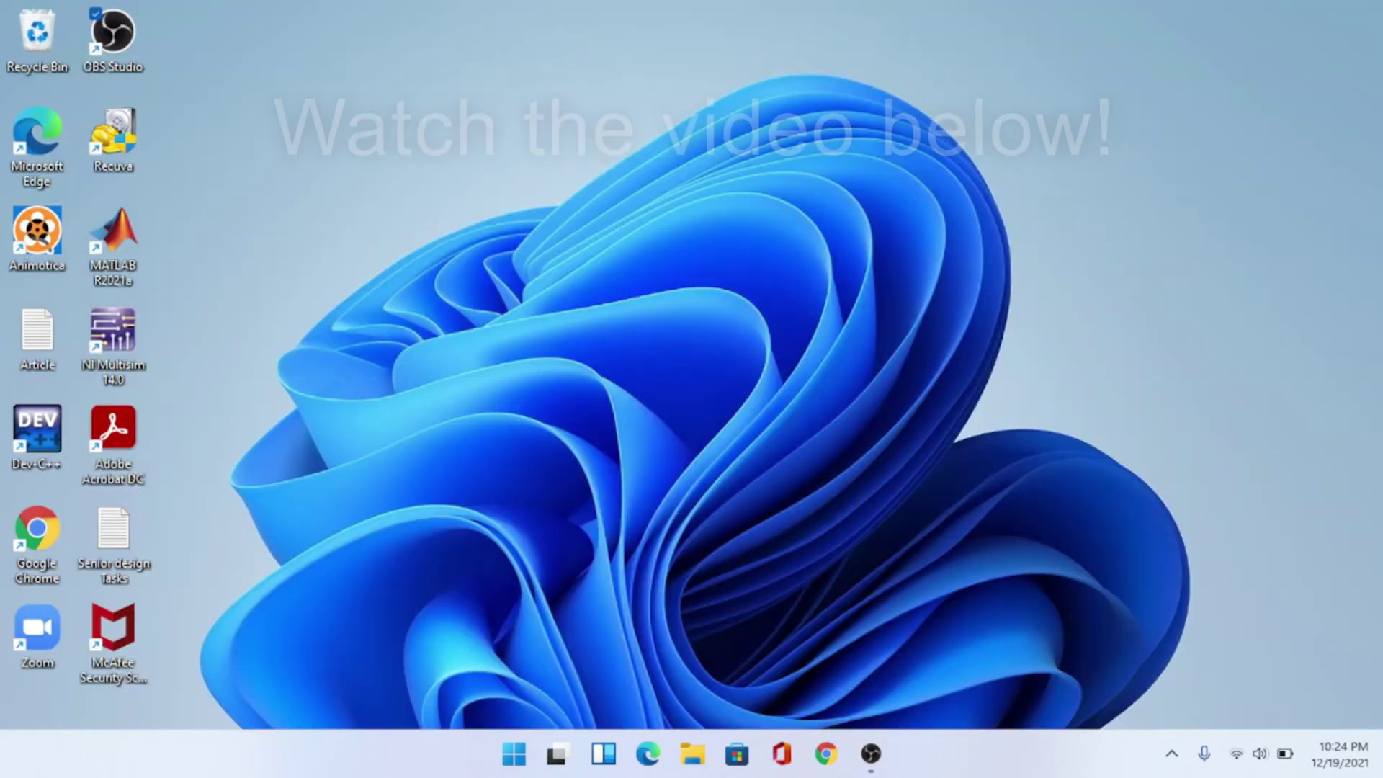